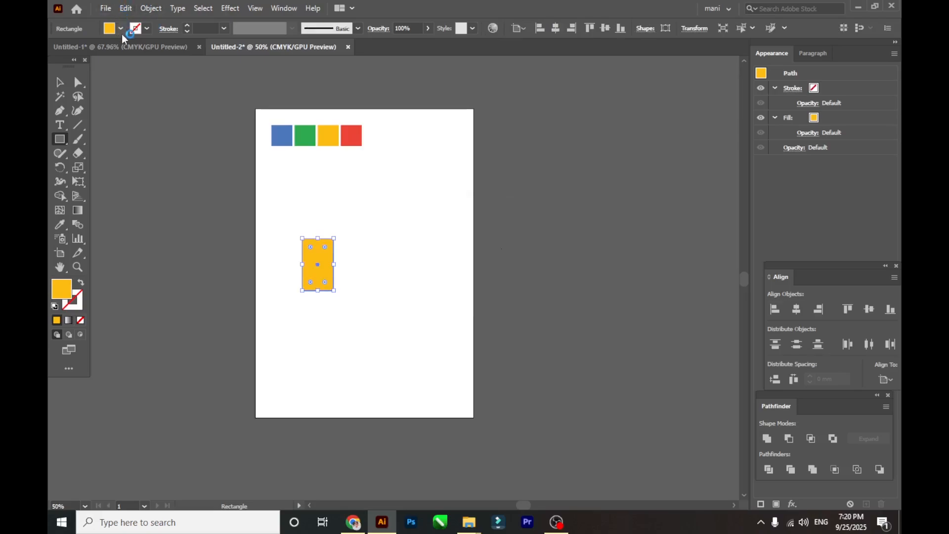
- Remove the yellow rectangle's fill and give it a black stroke
click(121, 28)
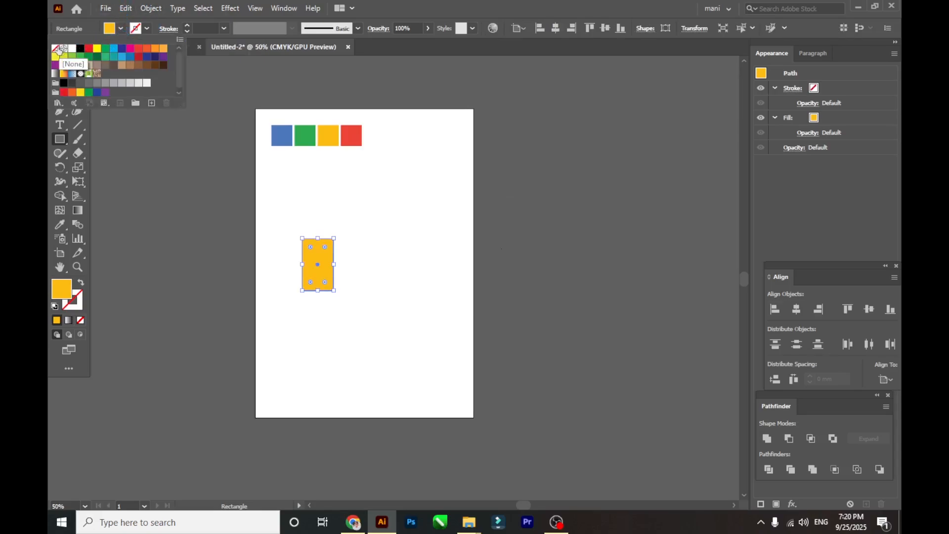
click(55, 48)
click(147, 29)
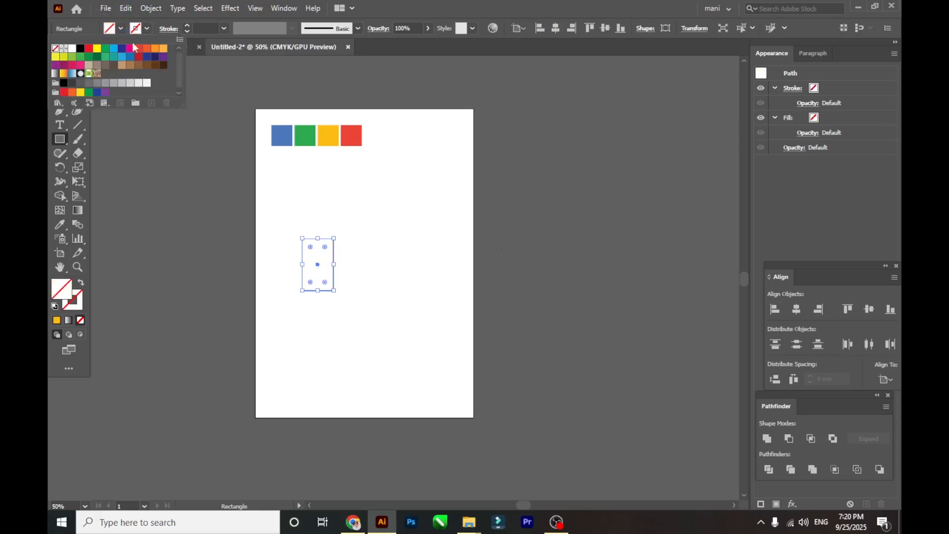
click(80, 48)
key(Escape)
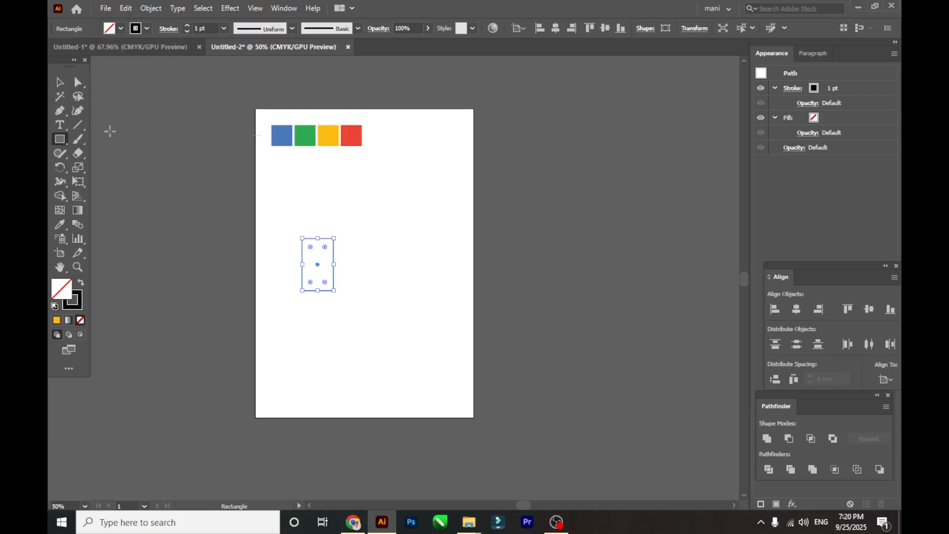
key(v)
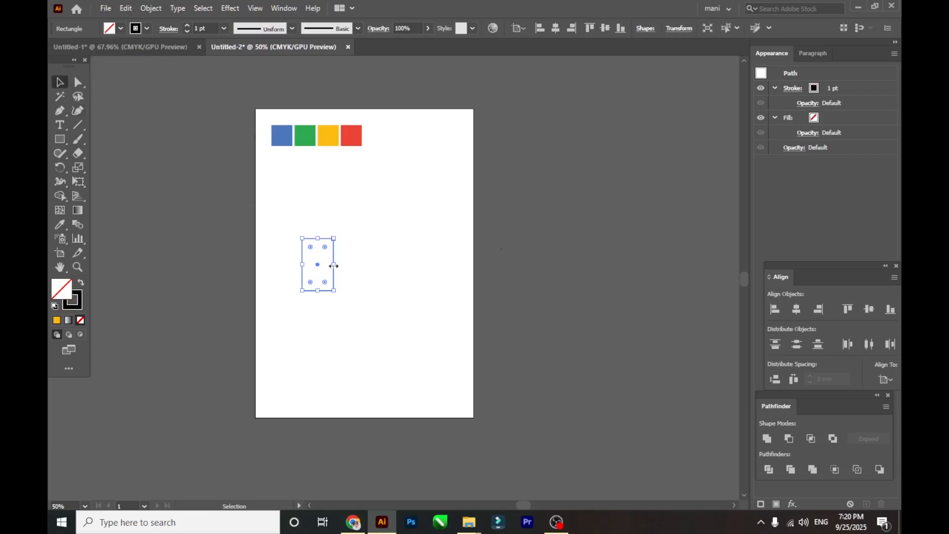
- Round the rectangle's two top corners slightly and its two bottom corners more strongly, and shift the shape toward the artboard's left edge
scroll(326, 270, up, 1)
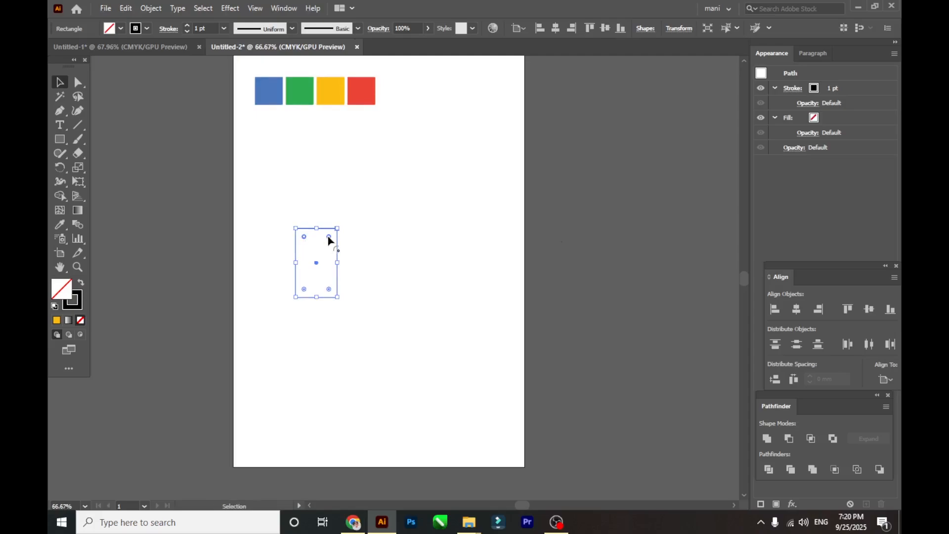
drag(329, 240, 329, 249)
double_click(304, 290)
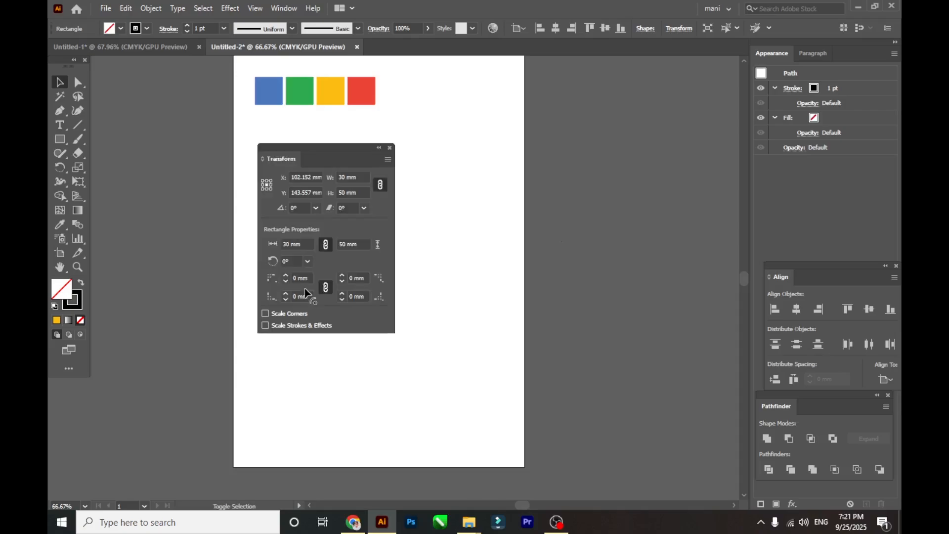
click(390, 147)
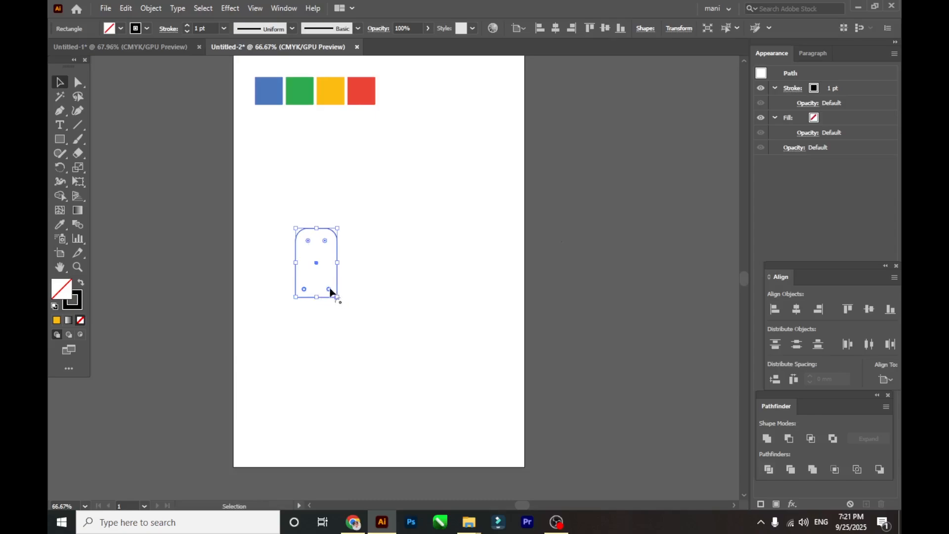
drag(328, 289, 303, 256)
click(274, 274)
click(304, 256)
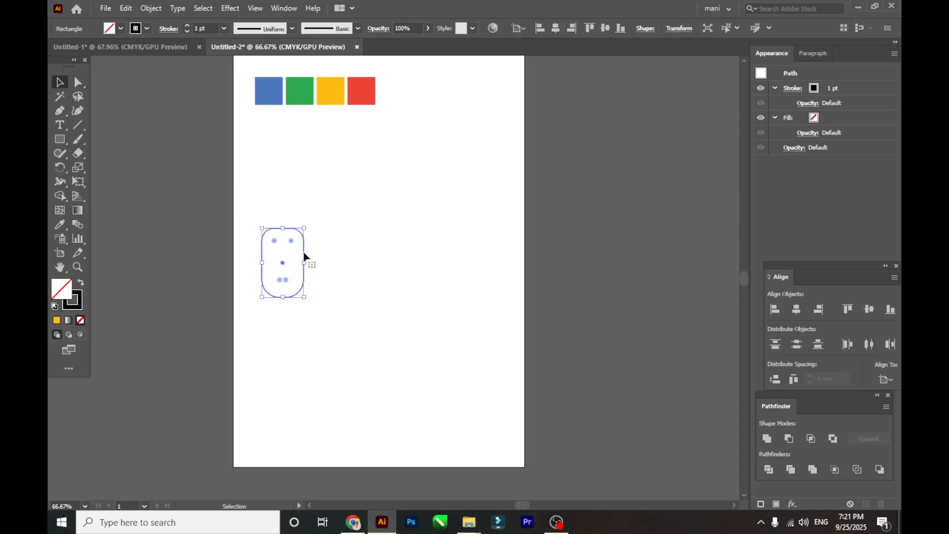
- Duplicate the rounded rectangle twice in a row to its right and stretch the last copy downward into a taller shape
drag(304, 256, 407, 264)
click(410, 265)
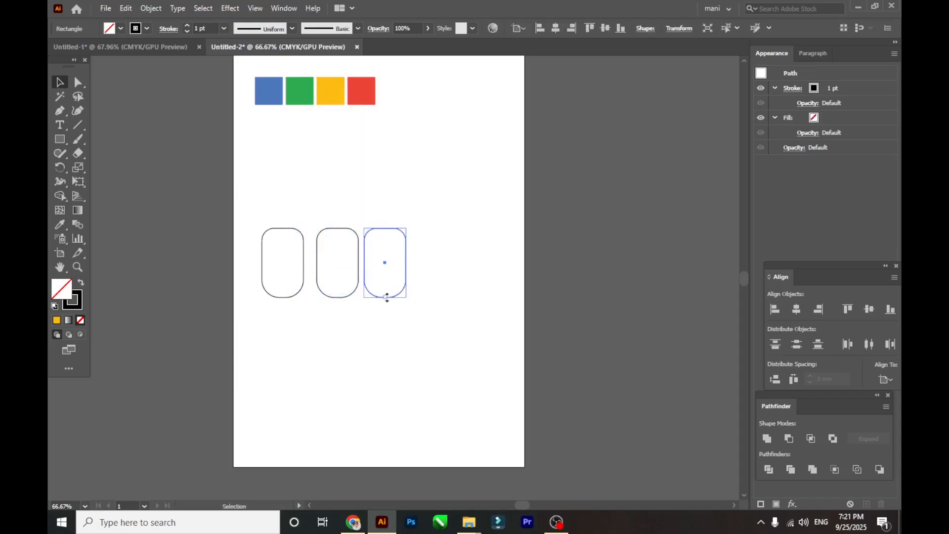
drag(386, 297, 386, 319)
click(420, 281)
click(406, 273)
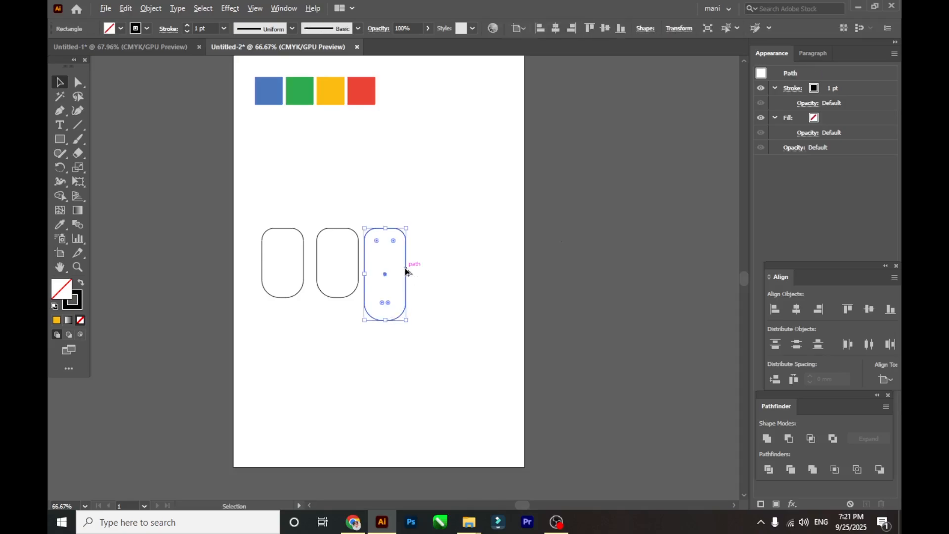
- Duplicate the tall rounded shape to its right and rotate the copy by 180°
drag(406, 272, 454, 273)
click(445, 354)
click(454, 295)
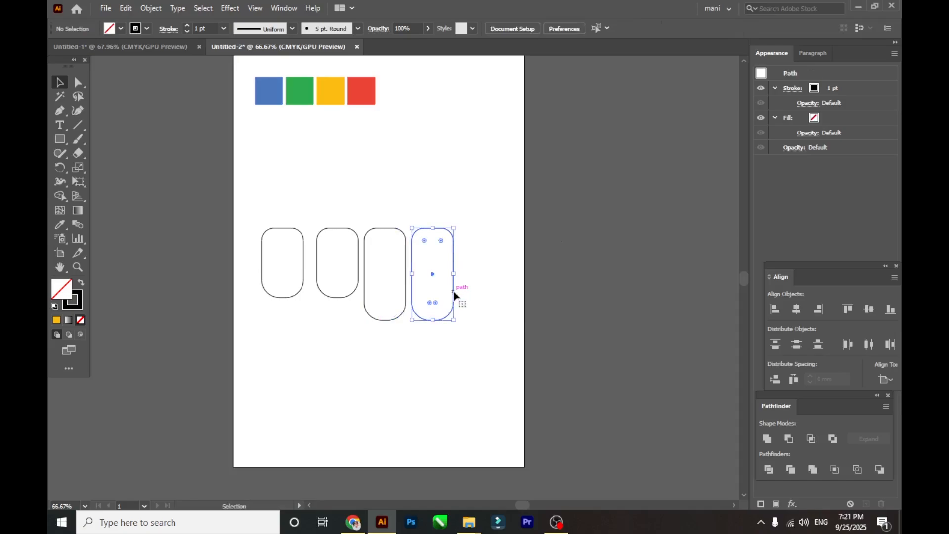
right_click(453, 295)
mouse_move(515, 216)
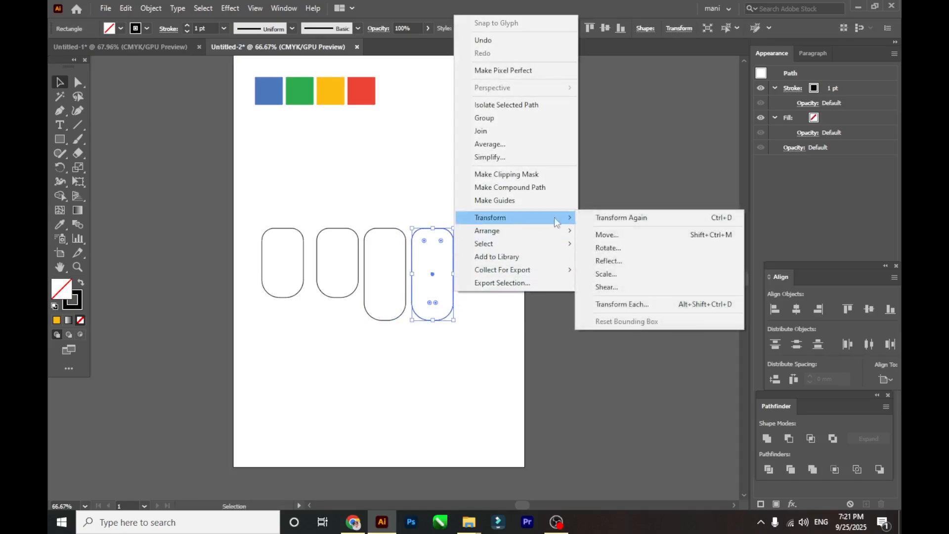
click(605, 247)
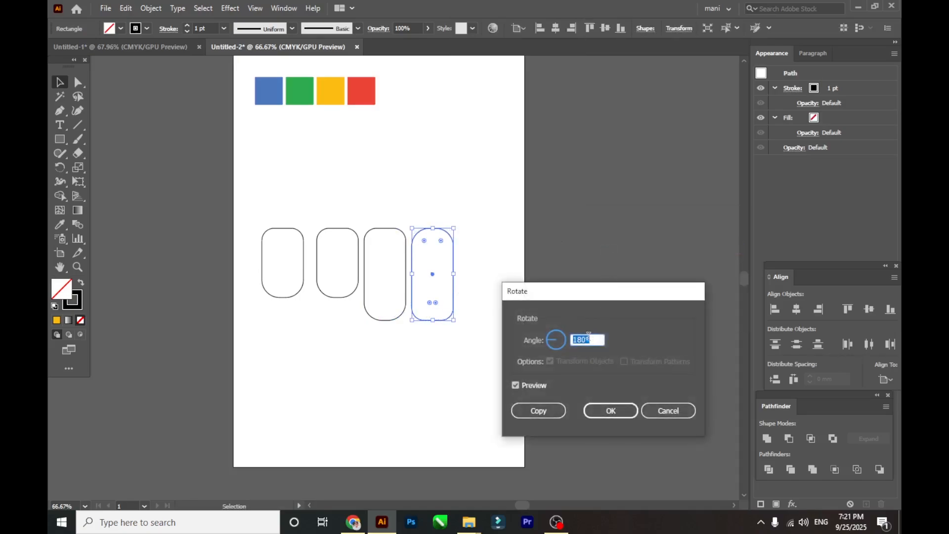
click(611, 411)
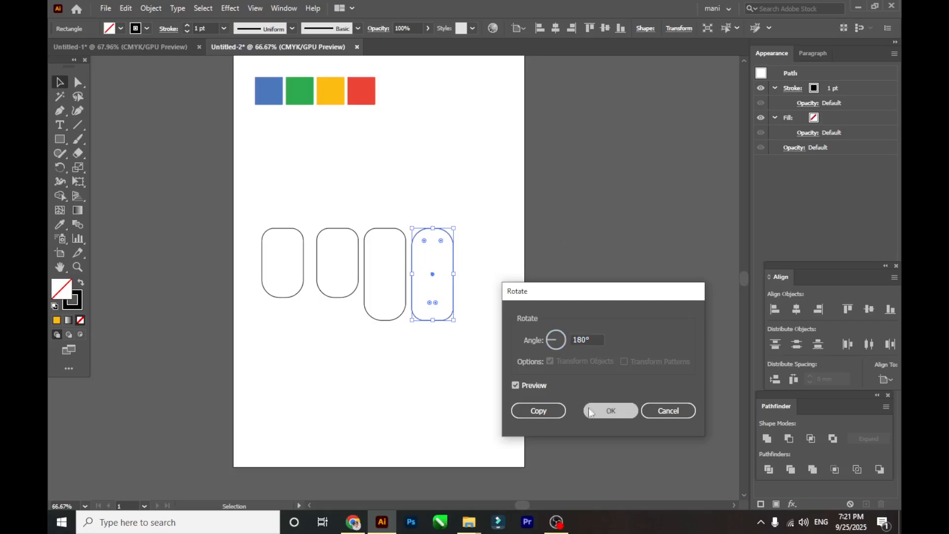
click(432, 396)
- Rotate the leftmost short rounded shape by 180°
right_click(304, 263)
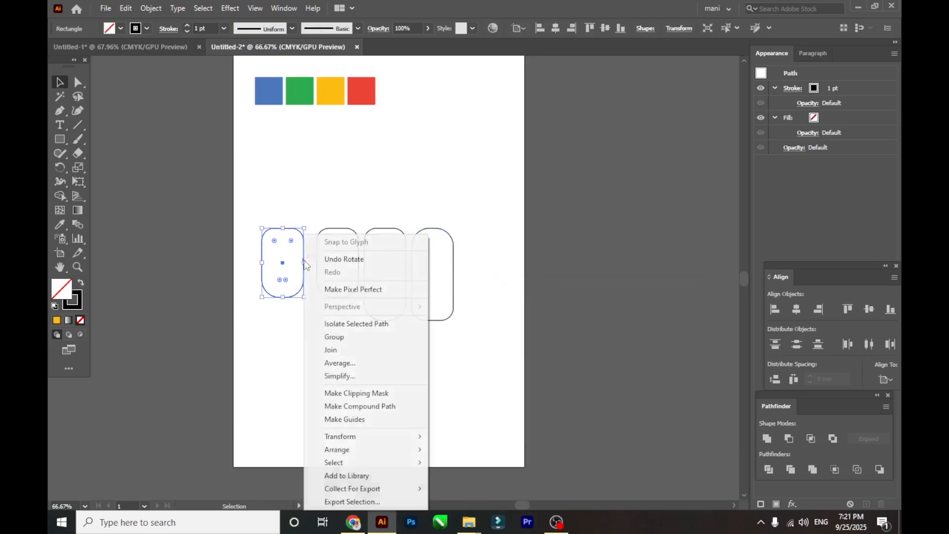
mouse_move(372, 436)
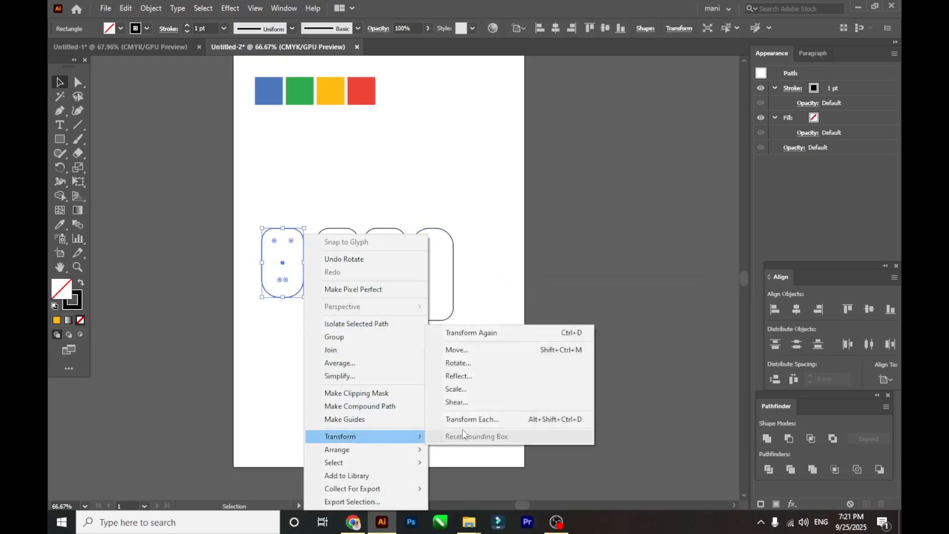
click(482, 363)
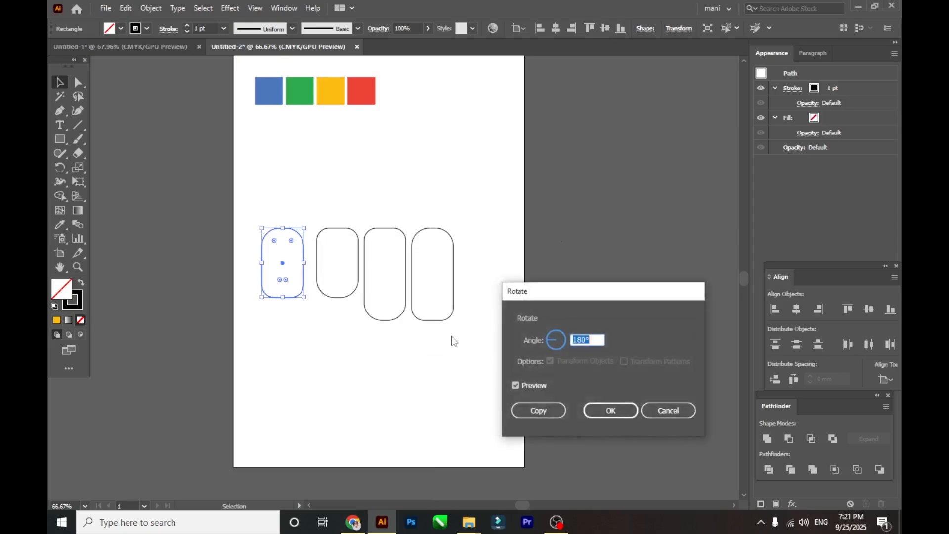
click(624, 414)
click(366, 348)
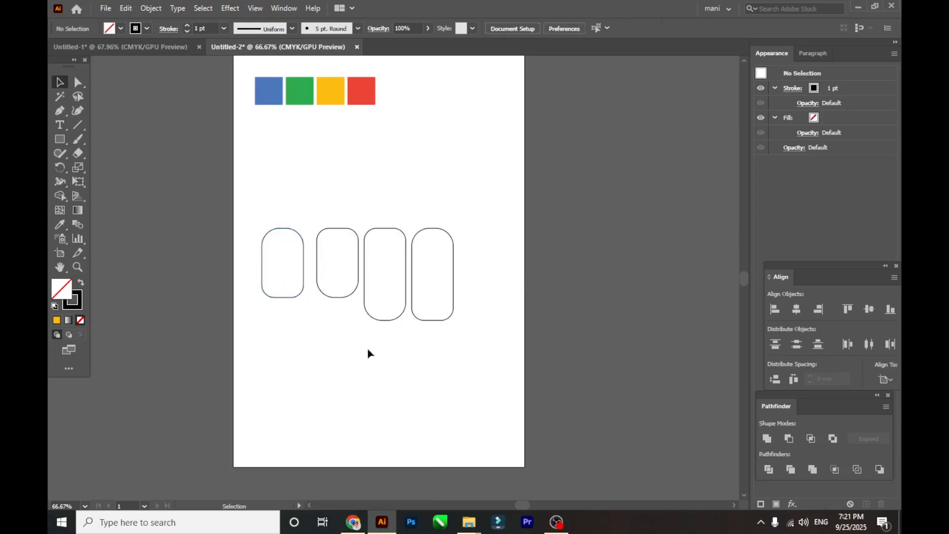
- Move all four shapes up beneath the colour swatches, and bring the second short one down to the artboard's lower area
drag(255, 208, 494, 352)
drag(453, 293, 454, 203)
click(462, 311)
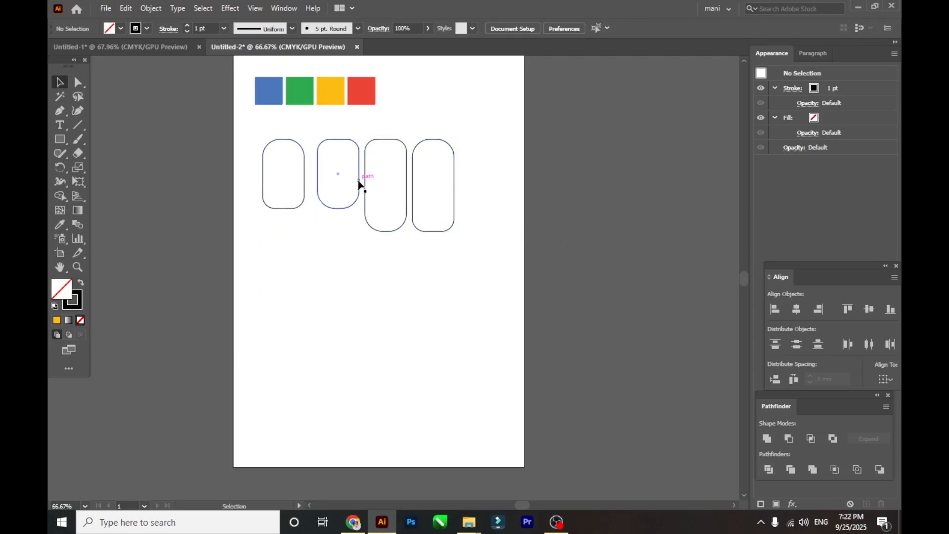
drag(359, 191, 359, 357)
click(440, 341)
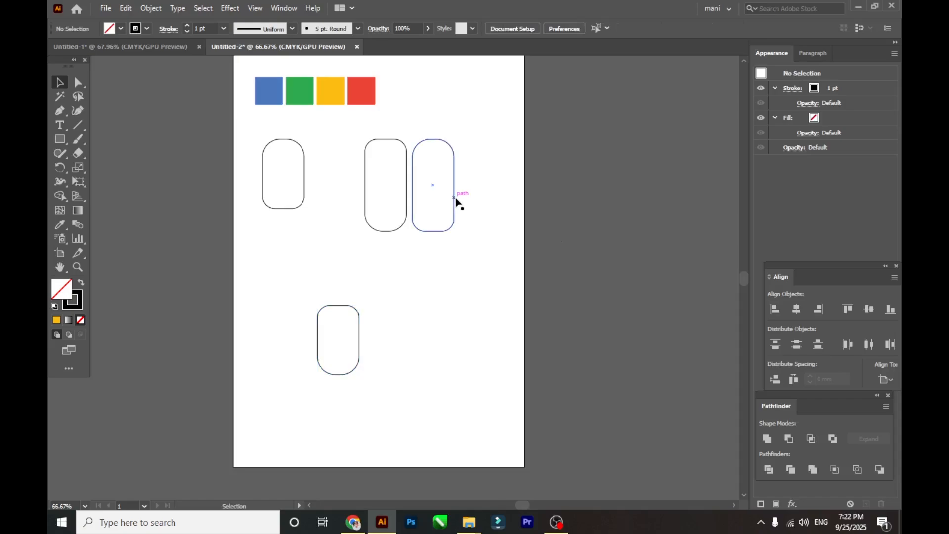
- Move the rightmost tall shape onto the lowered short one, overlapping its right half and rising above it
drag(455, 200, 421, 348)
drag(420, 348, 381, 328)
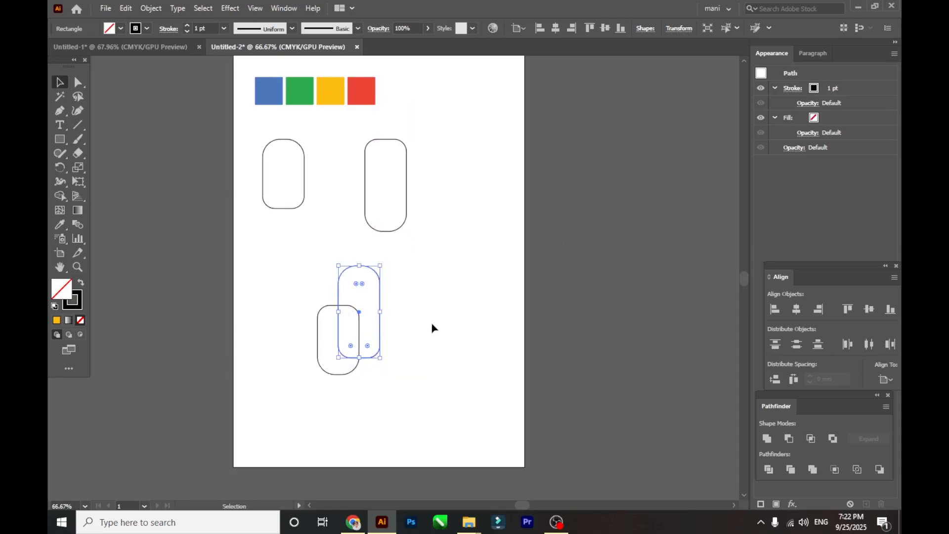
click(433, 328)
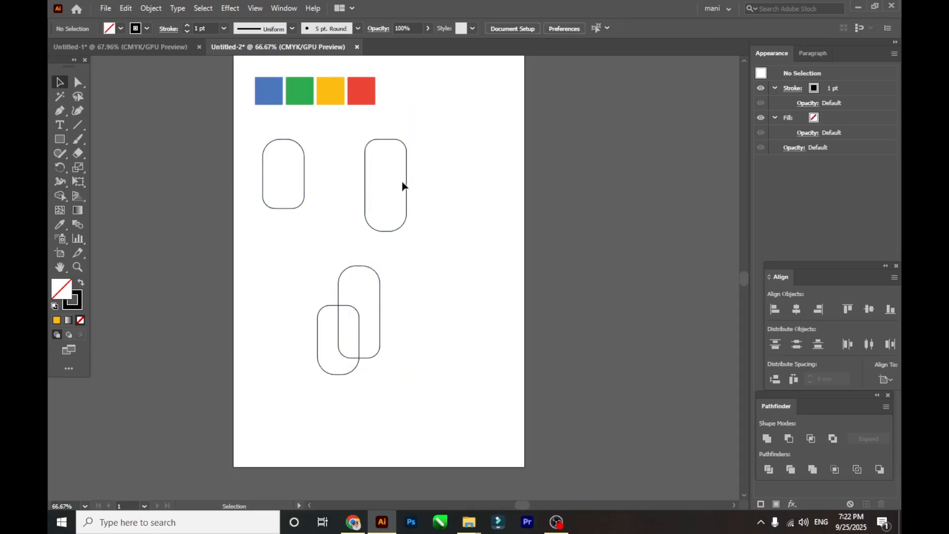
- Move the remaining tall shape down so its left edge meets the short shape's right edge, with their bottoms level
drag(409, 189, 402, 331)
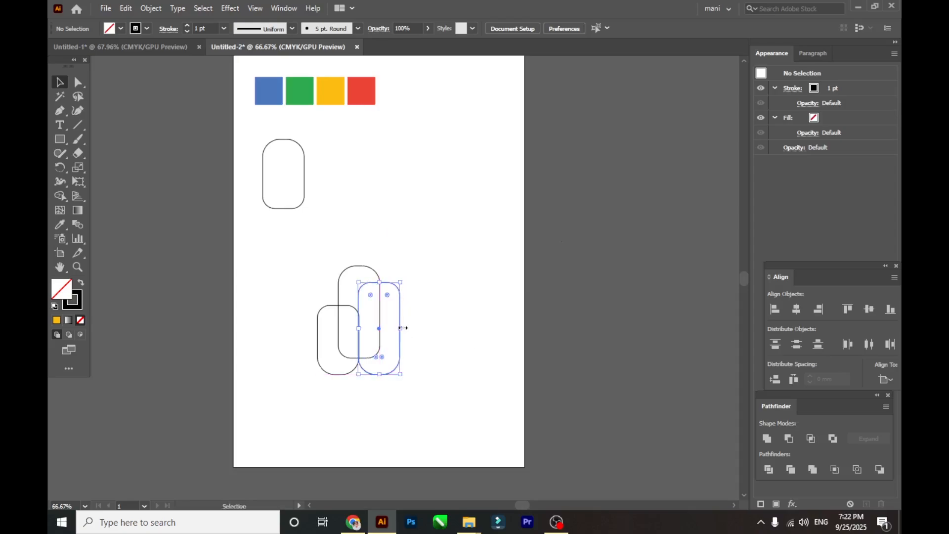
click(451, 320)
scroll(353, 339, up, 3)
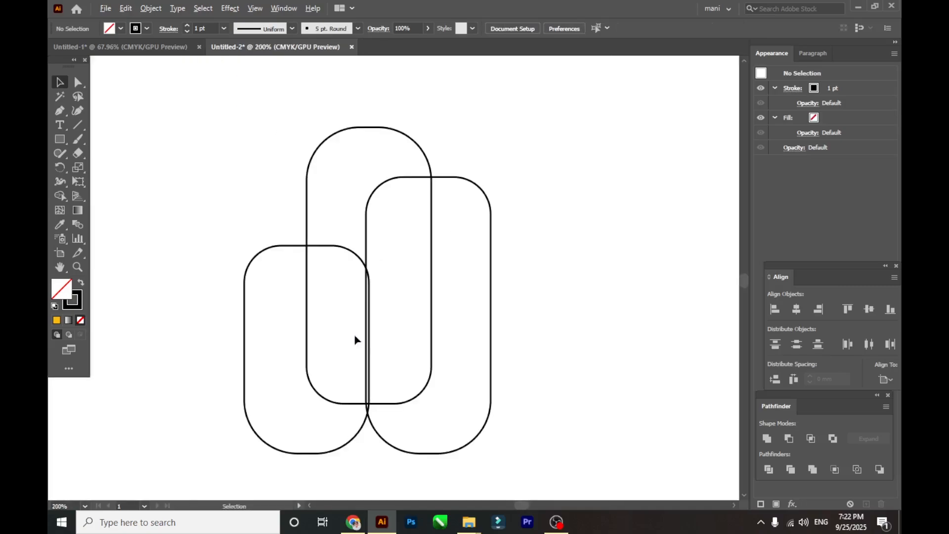
drag(493, 299, 495, 301)
click(545, 314)
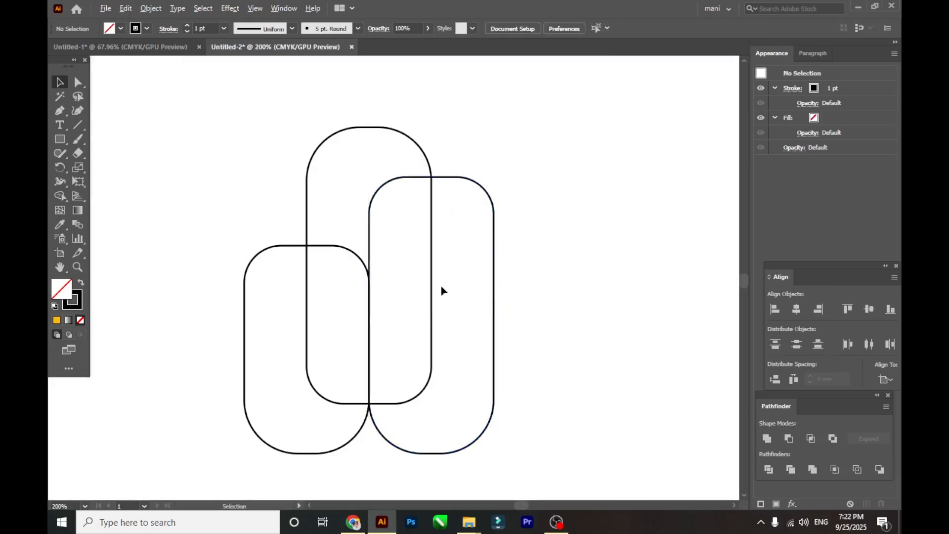
- Move the remaining short shape over the second tall one's upper right half, with its left edge meeting the first tall shape's right edge
scroll(442, 291, down, 3)
drag(365, 150, 481, 274)
scroll(475, 247, up, 3)
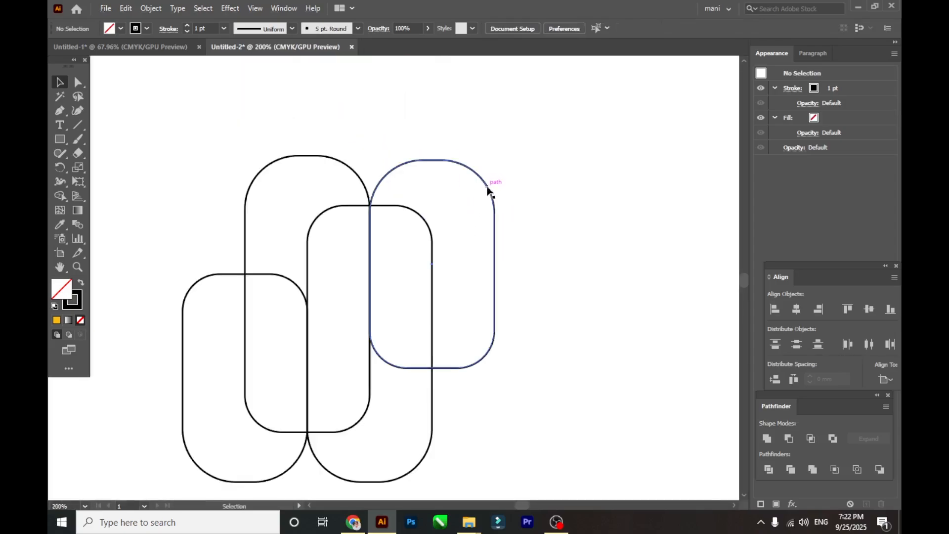
drag(487, 187, 488, 186)
click(524, 242)
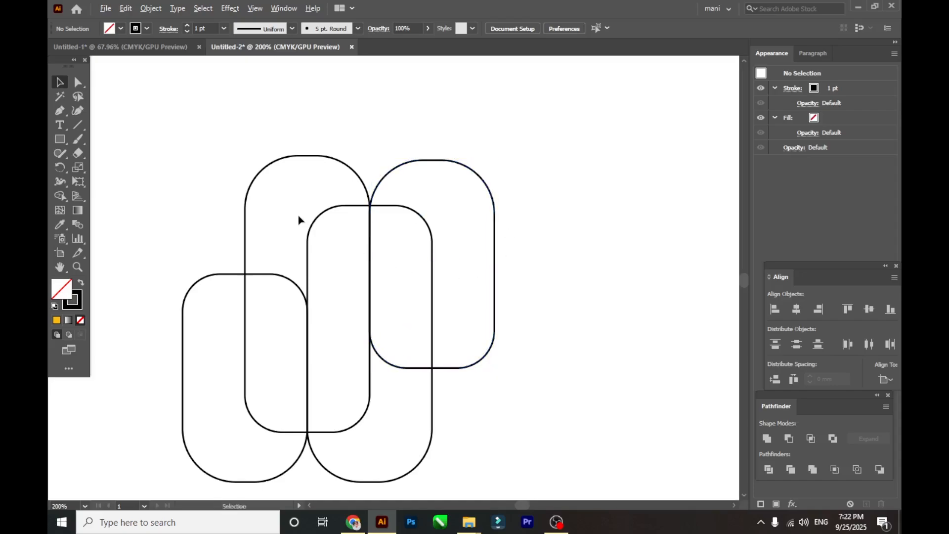
- Draw straight line segments joining the tops of the two upper shapes and the bottoms of the two lower shapes
scroll(299, 219, down, 2)
scroll(253, 237, down, 2)
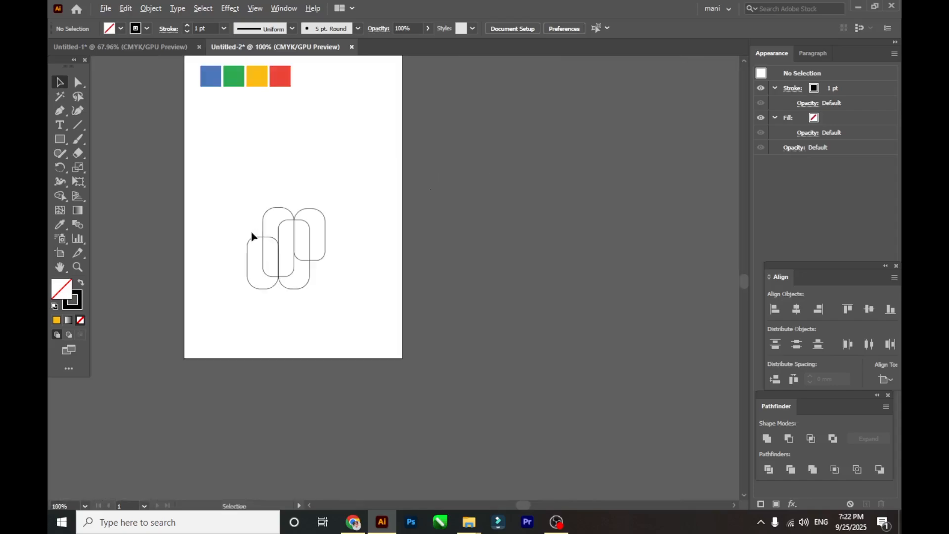
alt+click(75, 124)
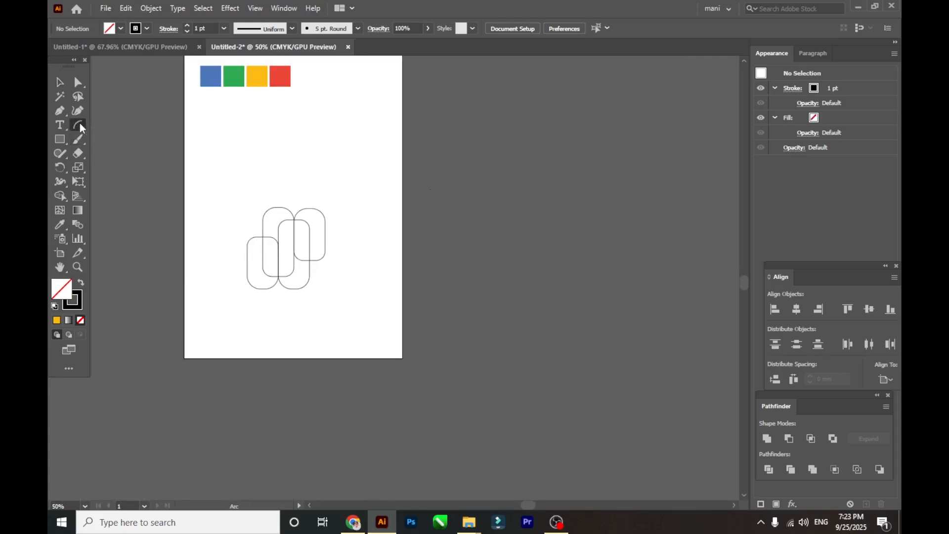
click(80, 132)
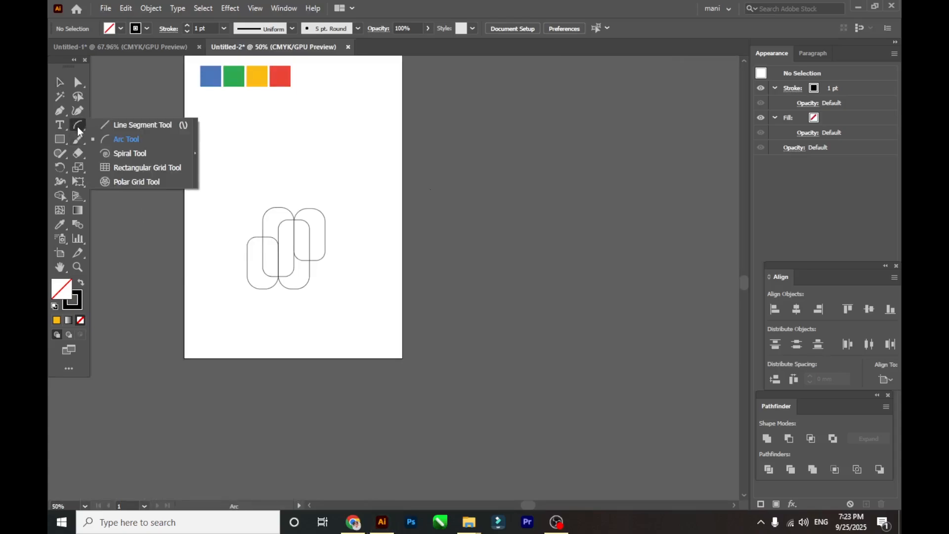
click(120, 126)
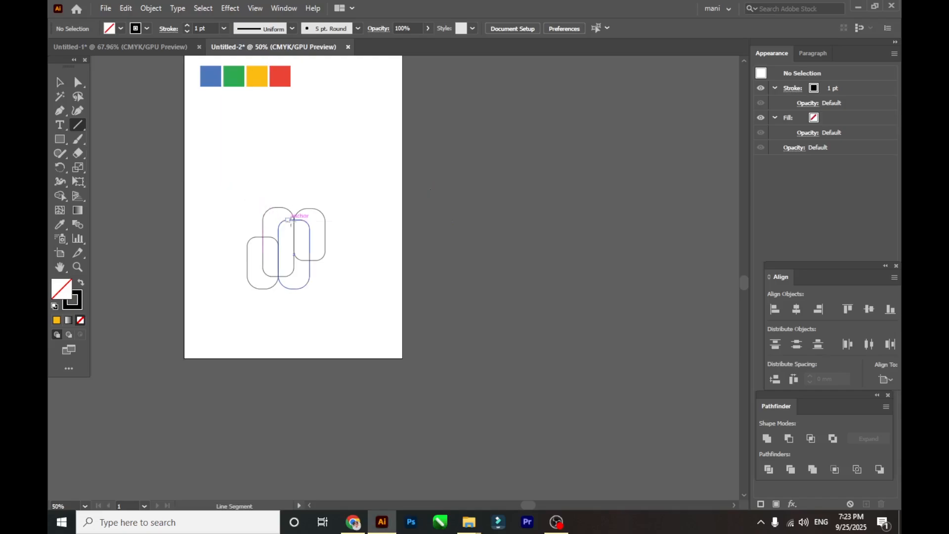
drag(281, 207, 307, 207)
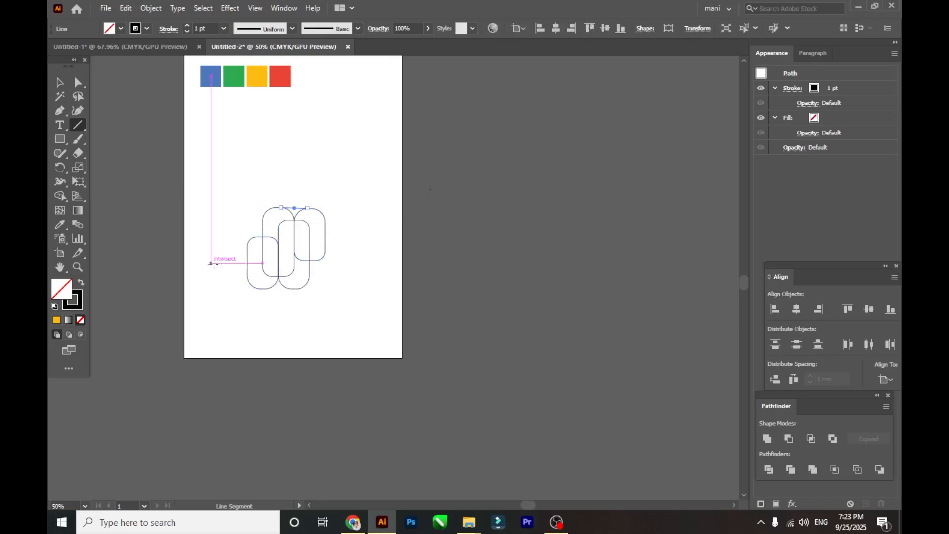
drag(265, 289, 291, 290)
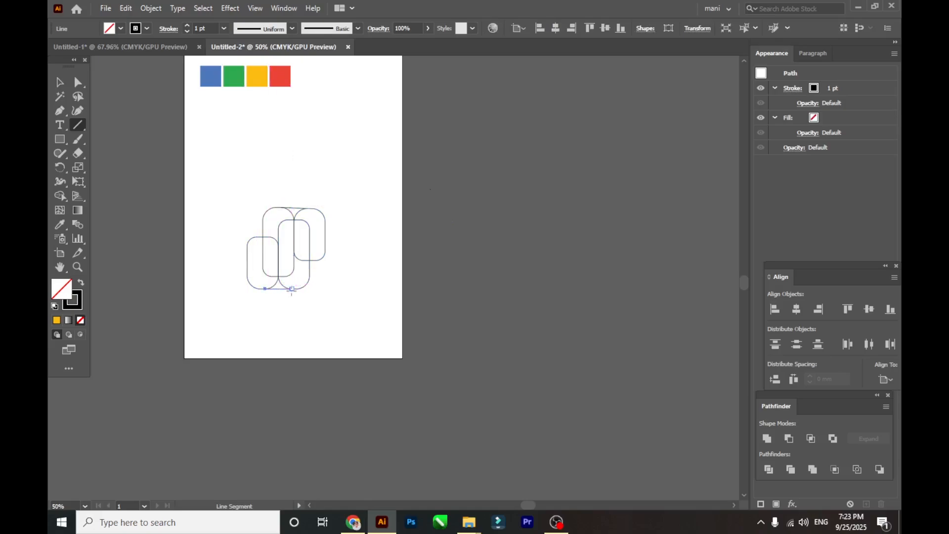
click(59, 82)
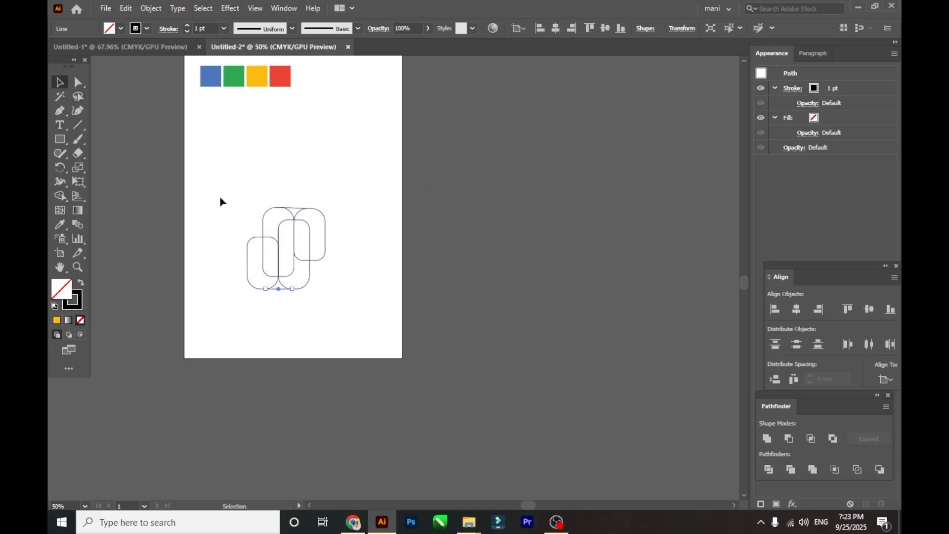
click(231, 261)
scroll(240, 280, up, 3)
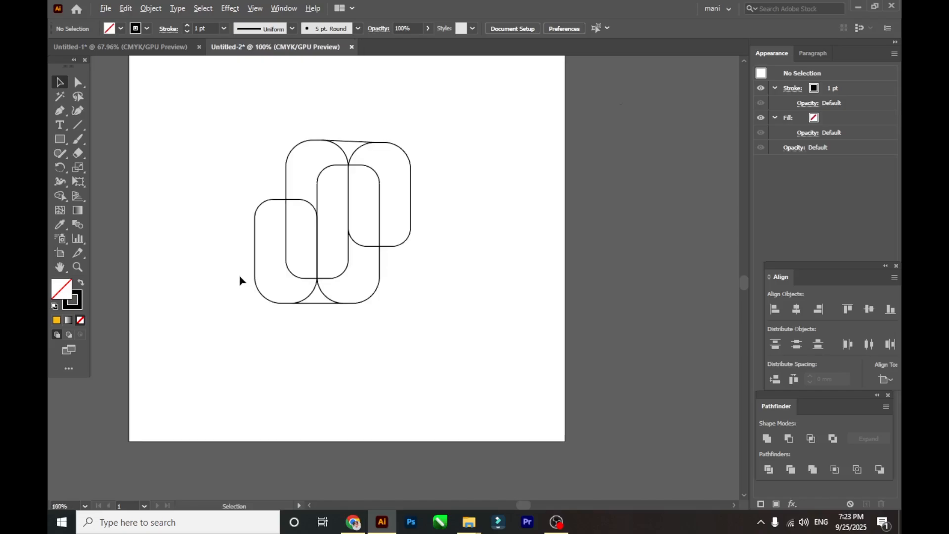
- Use the Shape Builder on all the artwork to merge the lower short shape's regions with the wedge along the bottom line
scroll(395, 260, up, 1)
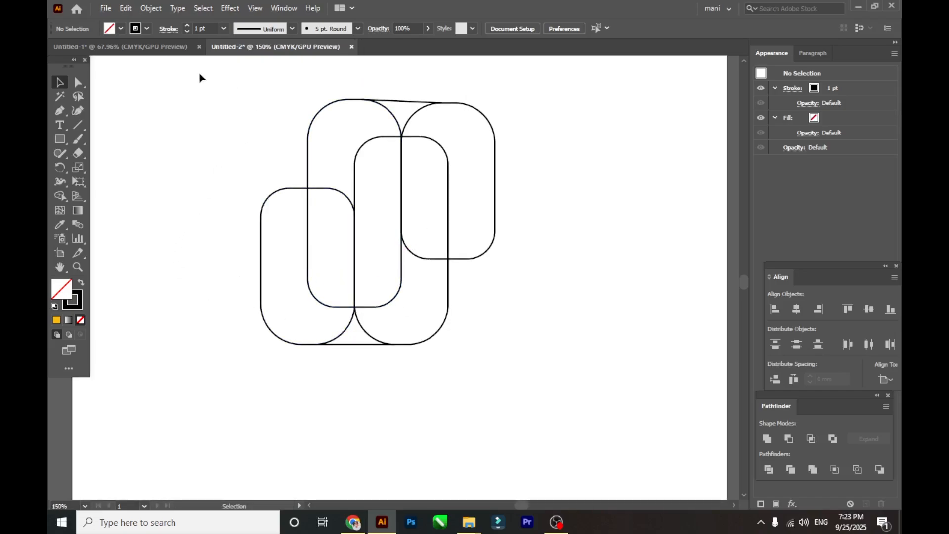
drag(200, 78, 514, 383)
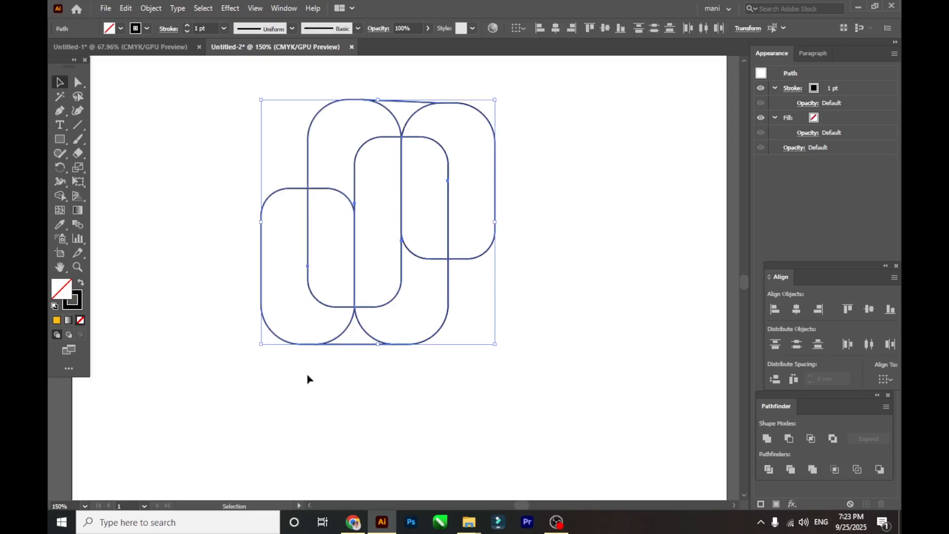
click(61, 196)
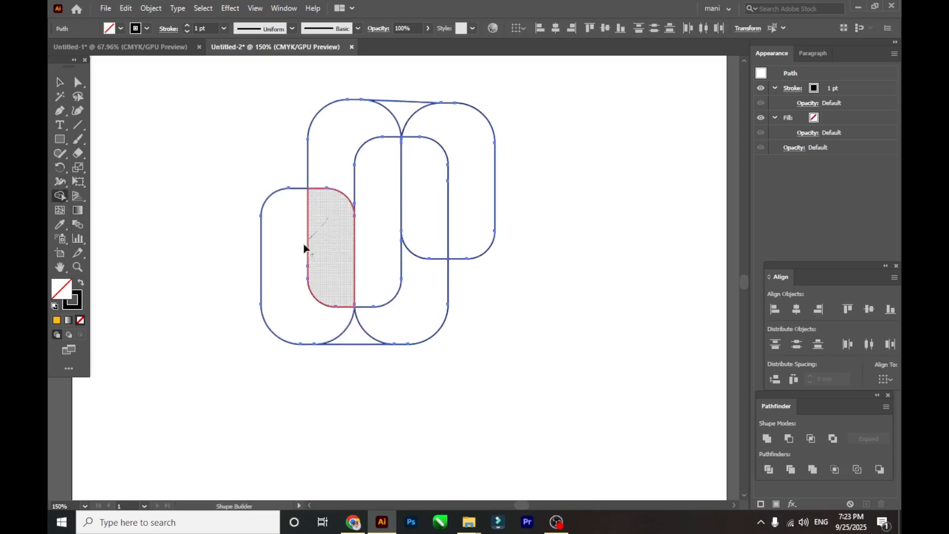
mouse_move(304, 249)
mouse_down()
mouse_move(294, 285)
mouse_move(312, 316)
mouse_up()
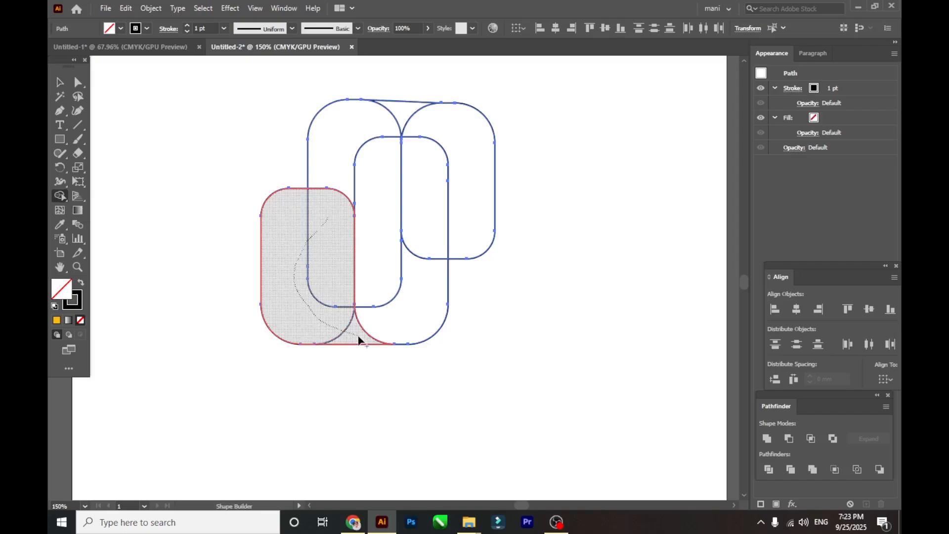
drag(361, 340, 358, 340)
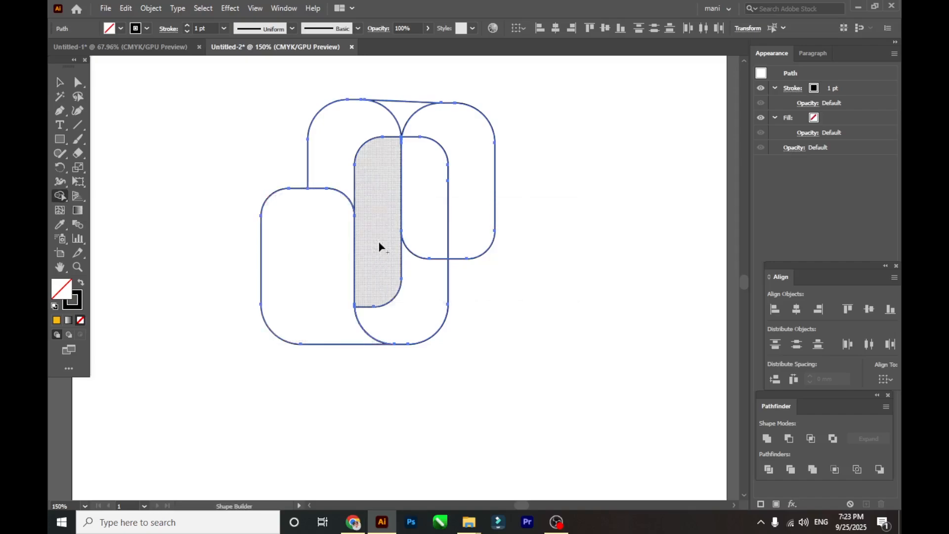
- Merge the first tall shape's remaining regions with the wedge under the top line, and merge the second tall shape's regions into one
drag(364, 183, 352, 149)
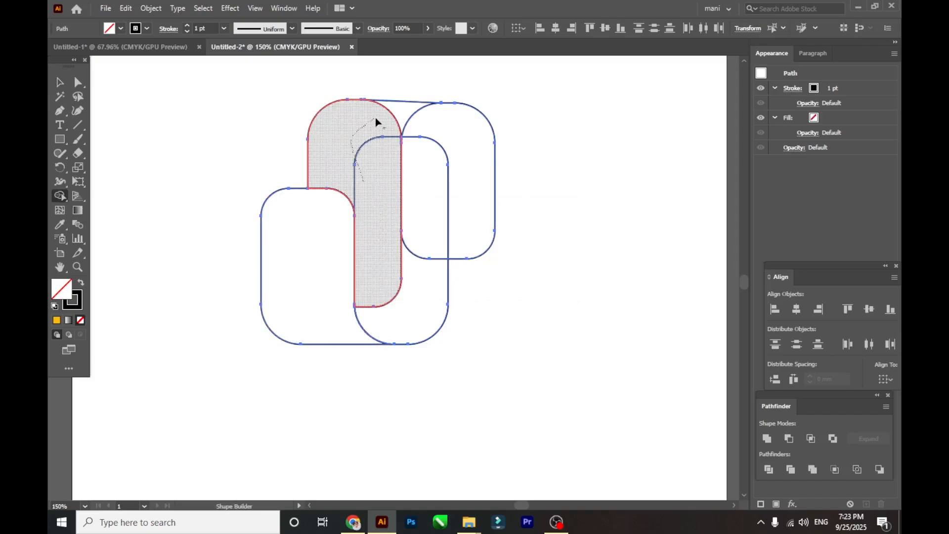
drag(399, 115, 402, 115)
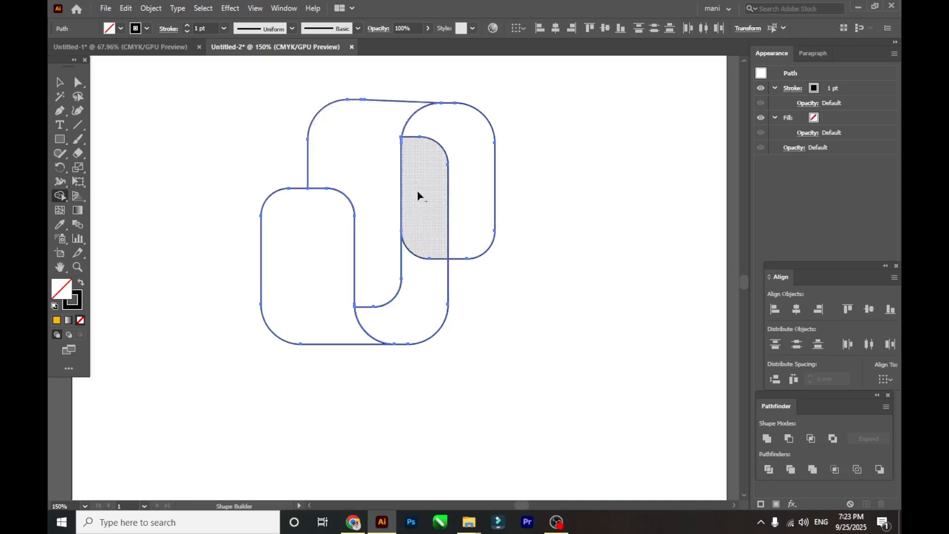
drag(422, 219, 418, 288)
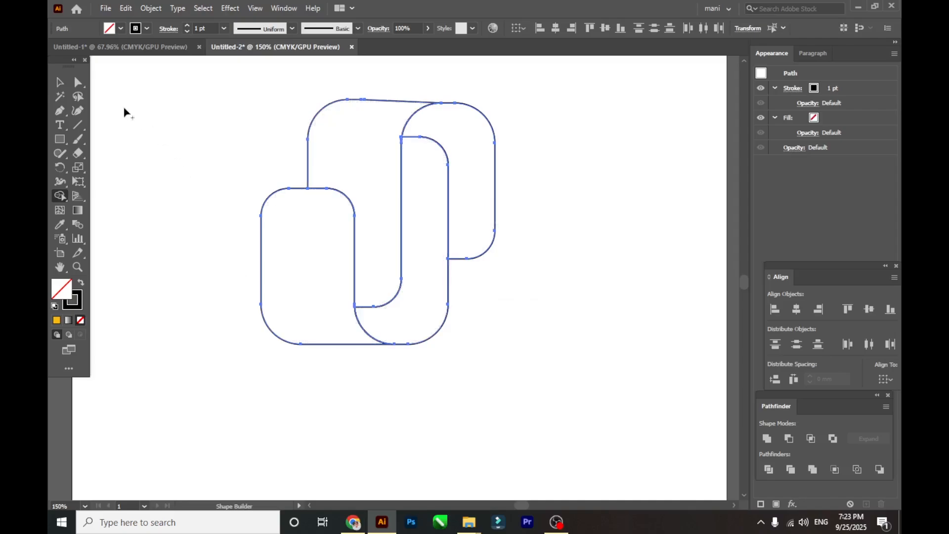
click(61, 83)
click(212, 182)
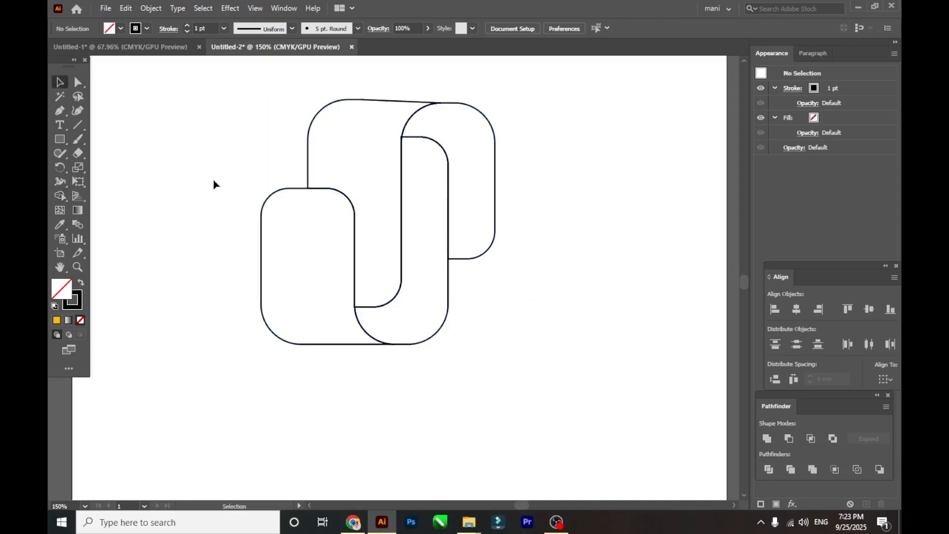
- Enlarge the whole outlined logo proportionally from its centre to nearly two-thirds of the artboard's width and move it up
key(ctrl+1)
scroll(215, 188, down, 2)
scroll(190, 198, up, 3)
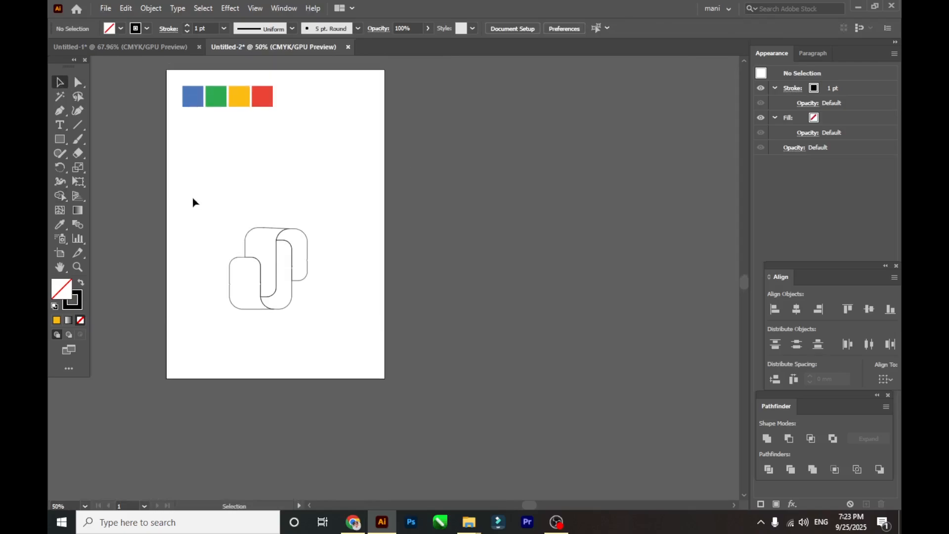
drag(213, 209, 316, 332)
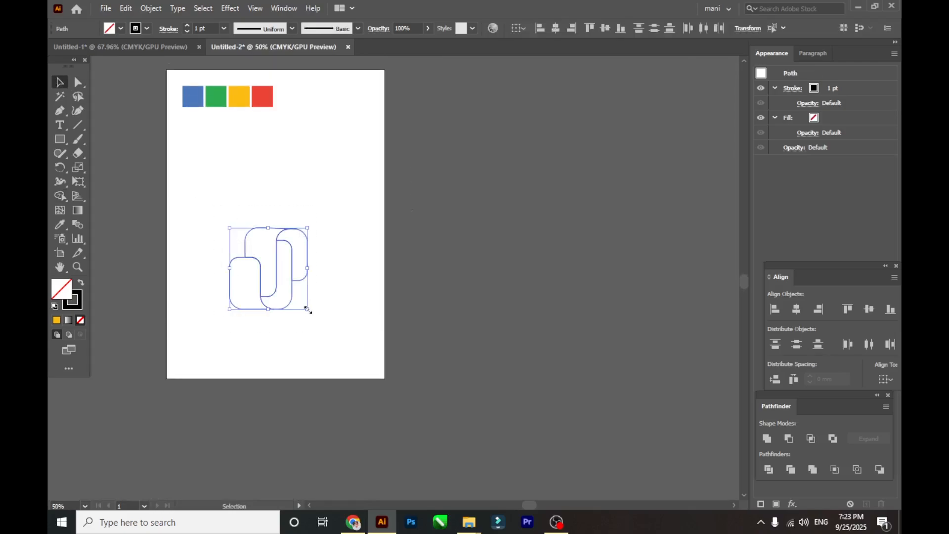
drag(307, 310, 342, 339)
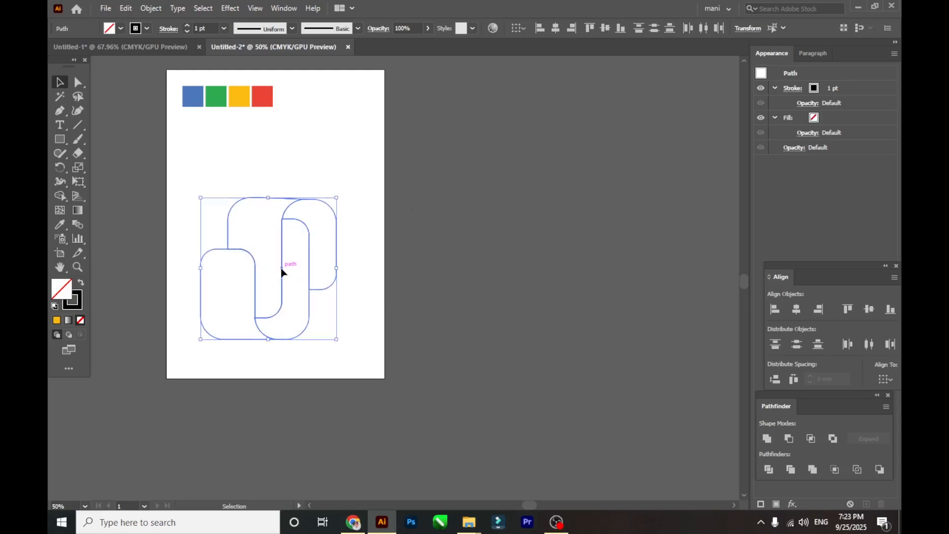
drag(281, 269, 280, 229)
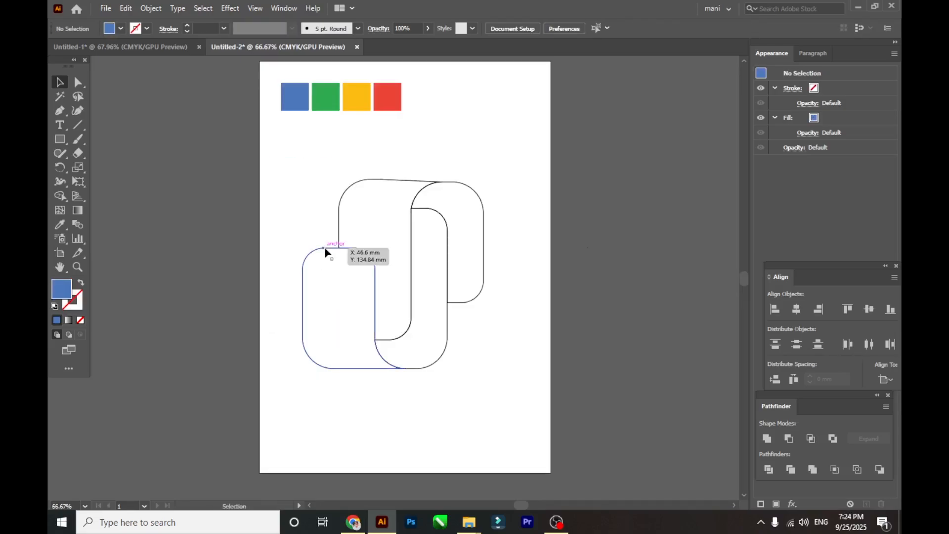
- Fill the lower short shape with the blue swatch's appearance using the Eyedropper
click(324, 248)
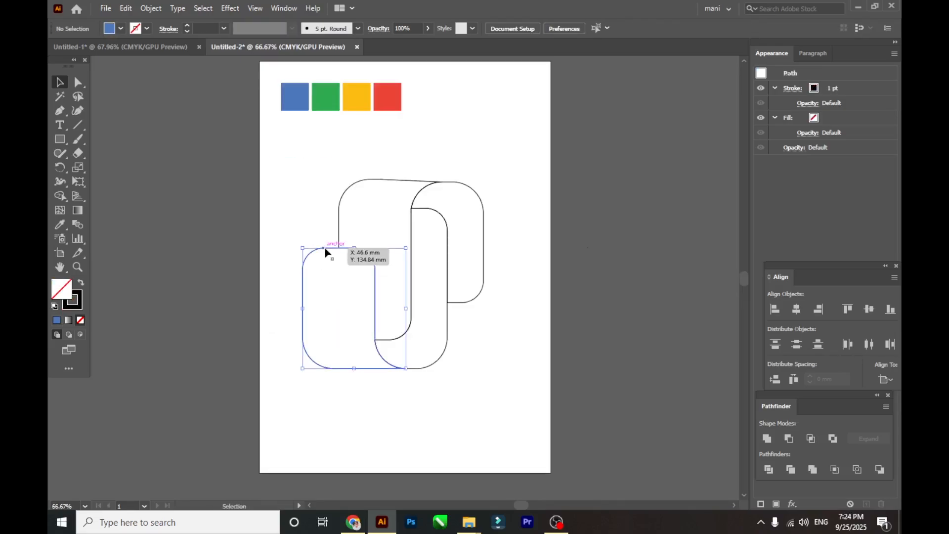
click(61, 226)
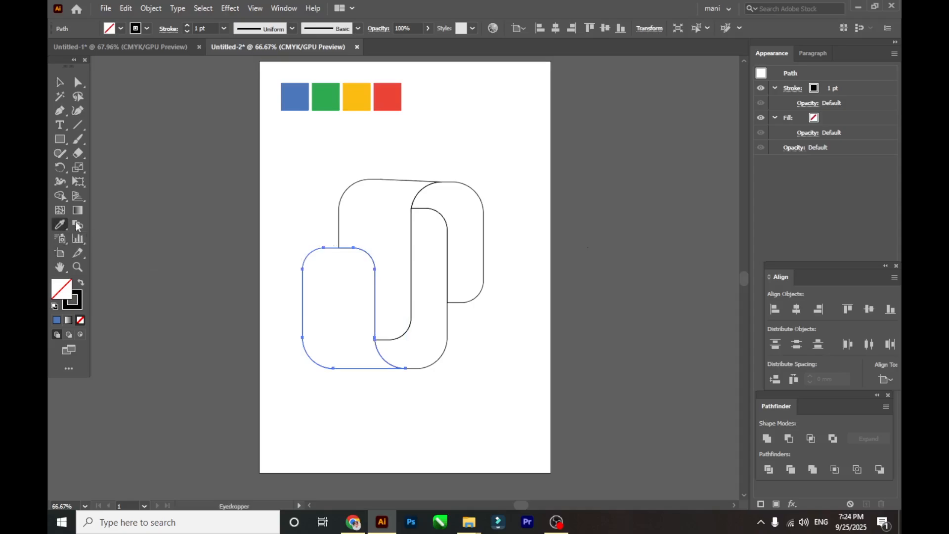
click(301, 96)
key(v)
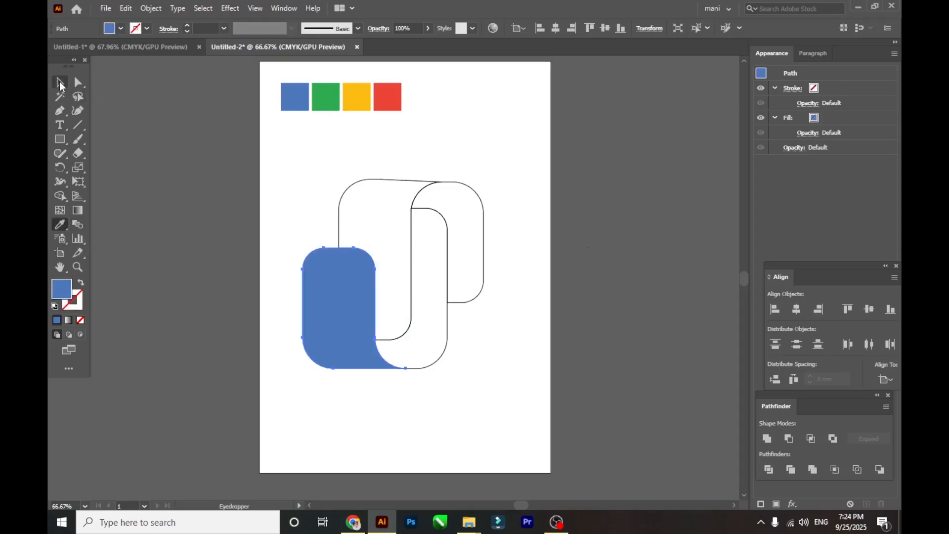
click(167, 145)
- Apply the green swatch's appearance to the first tall shape behind the blue one
click(340, 201)
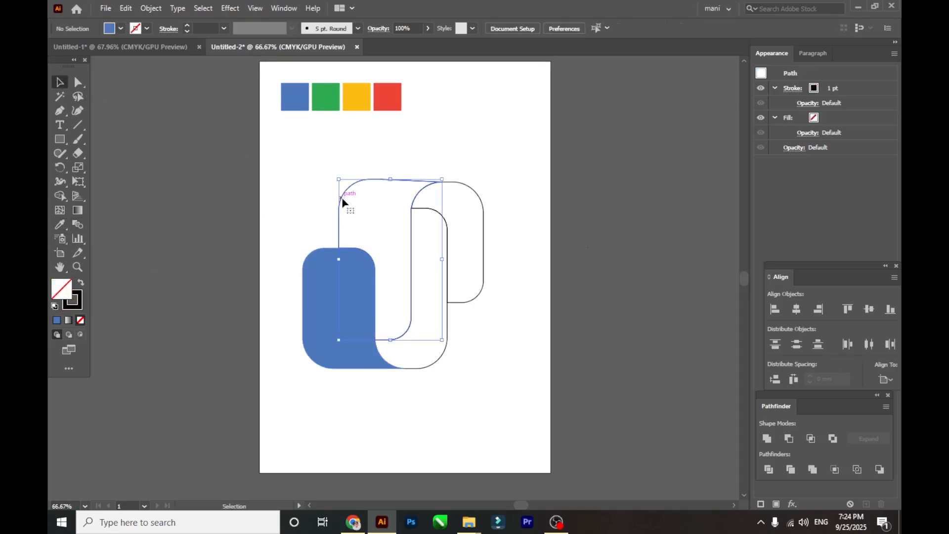
click(62, 223)
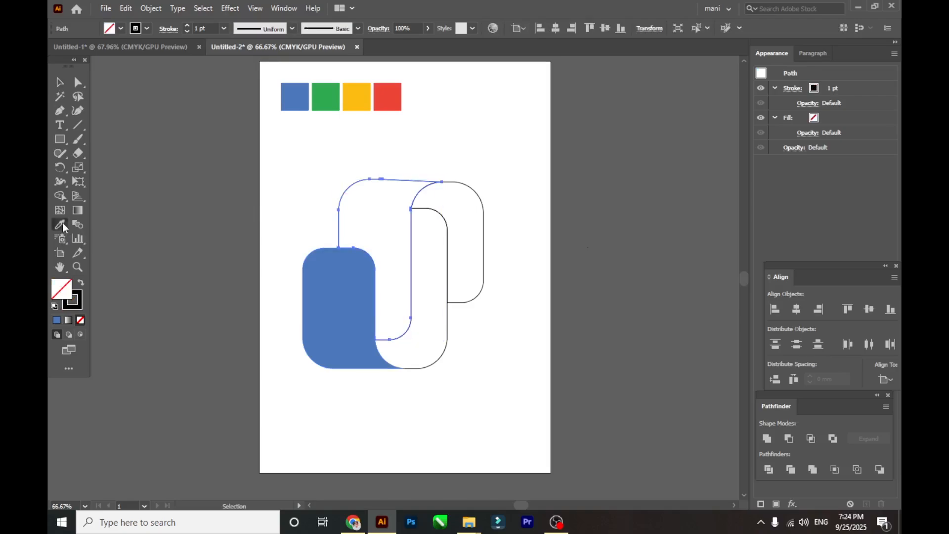
click(337, 95)
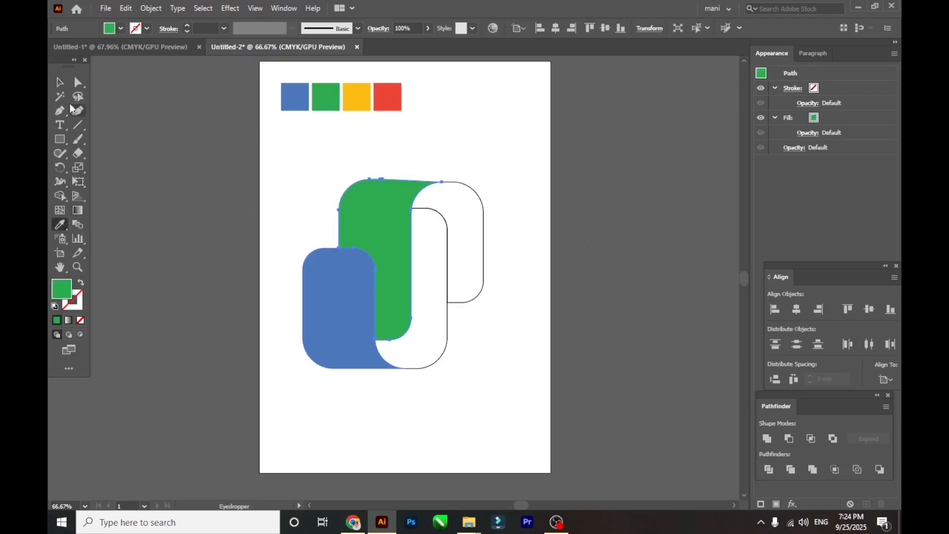
click(60, 83)
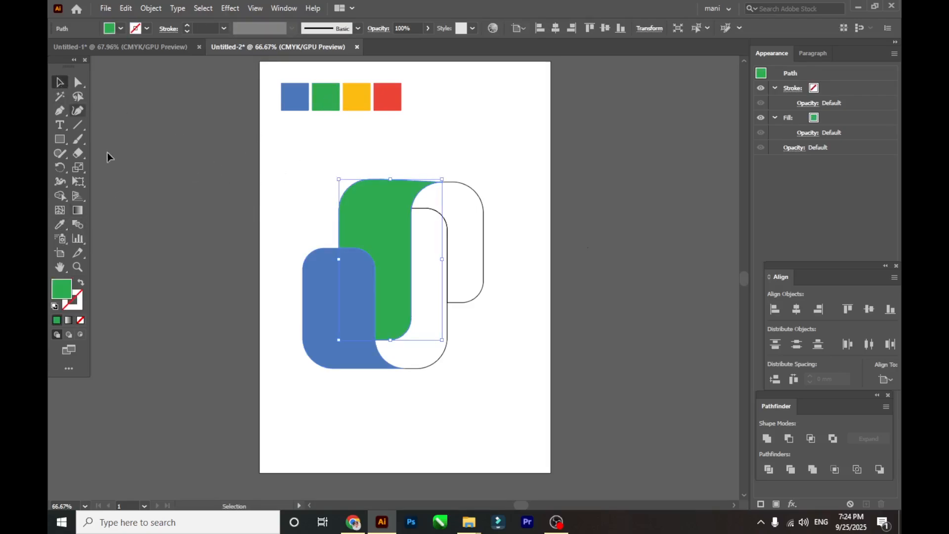
- Apply the yellow swatch's appearance to the second tall shape curving up beside the green one
click(428, 369)
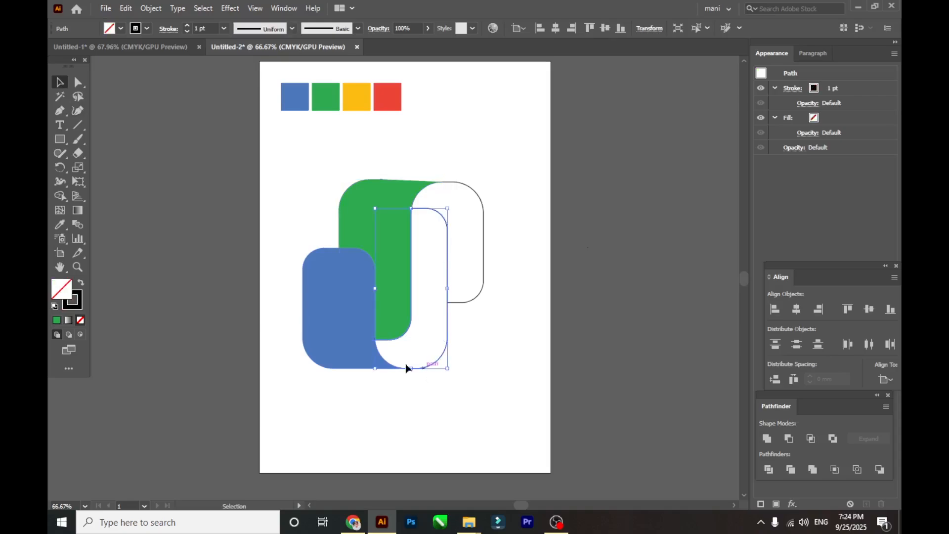
click(60, 224)
click(368, 94)
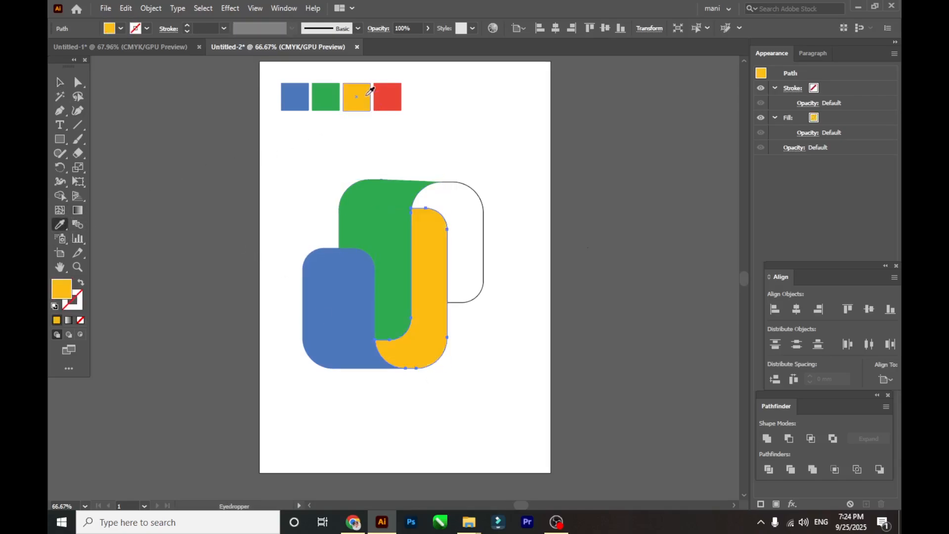
click(59, 83)
click(193, 255)
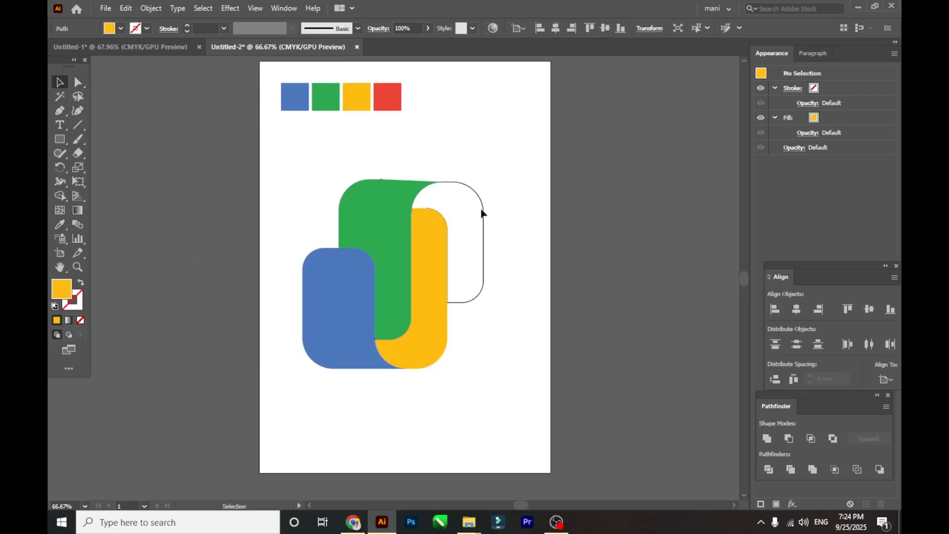
- Apply the red swatch's appearance to the remaining outlined shape at the logo's upper right
click(482, 213)
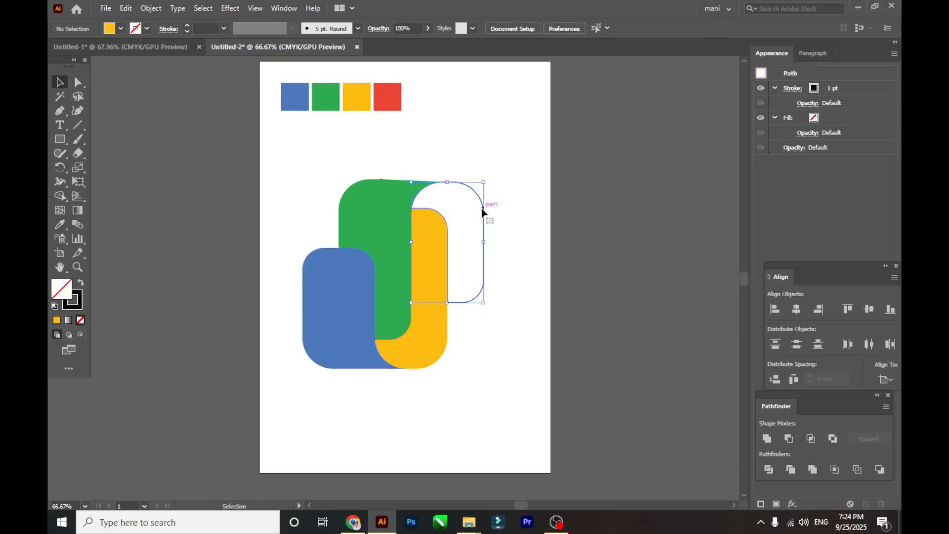
click(61, 226)
click(387, 95)
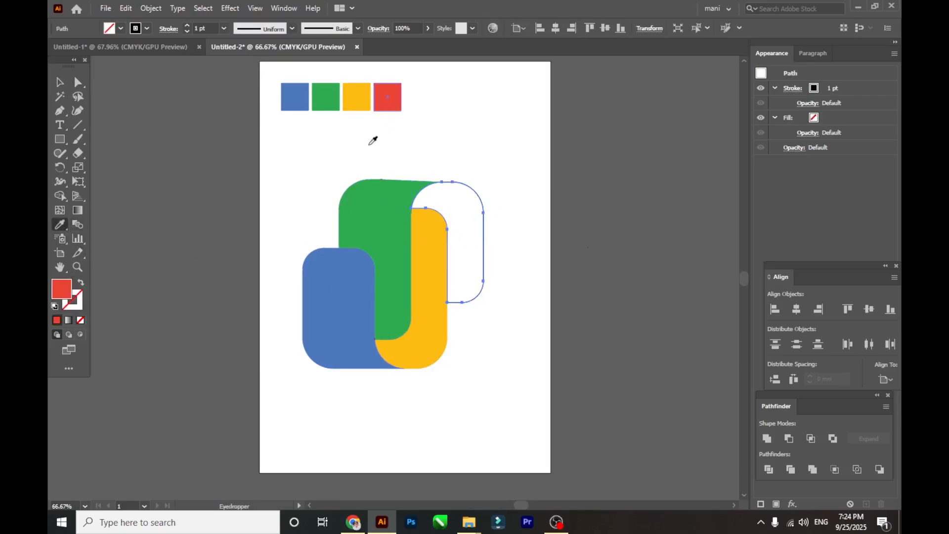
click(59, 83)
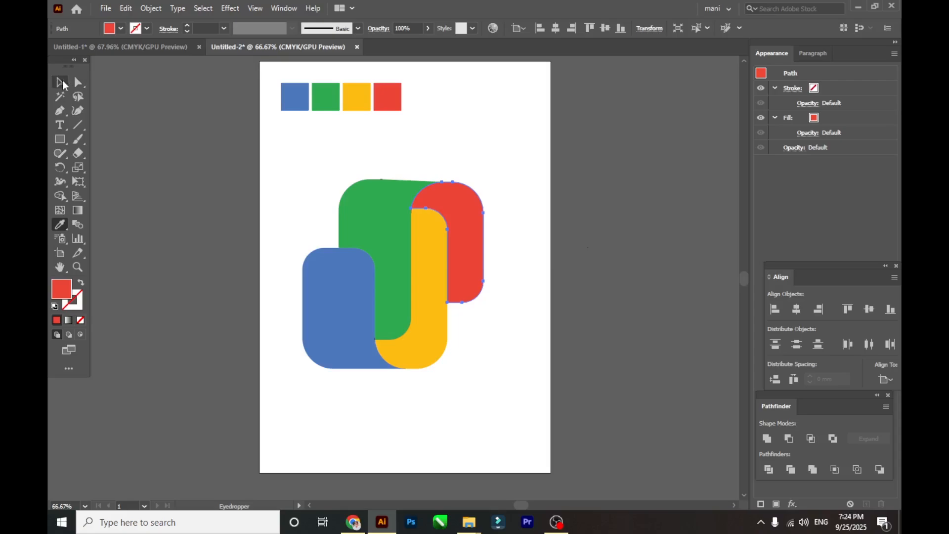
click(154, 206)
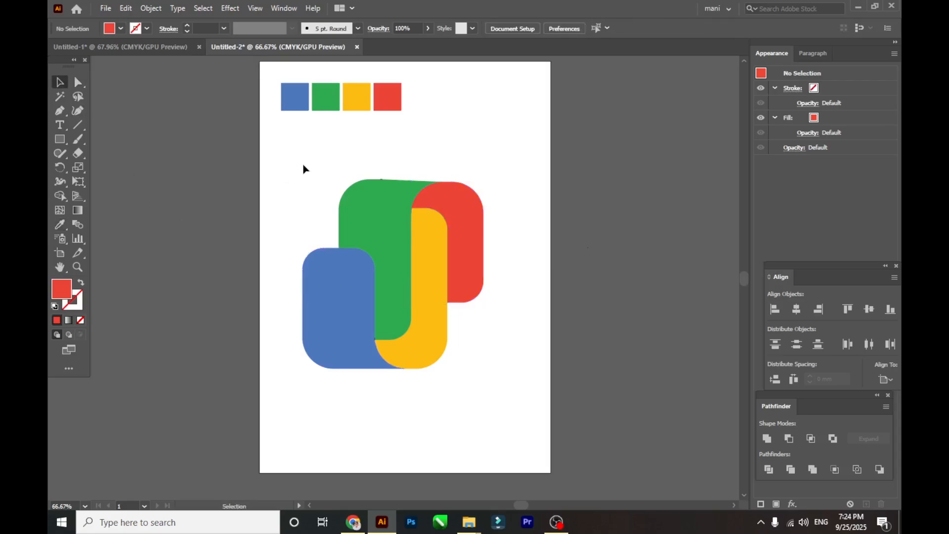
- Group the blue, green, yellow and red shapes into one logo object
drag(307, 228, 458, 354)
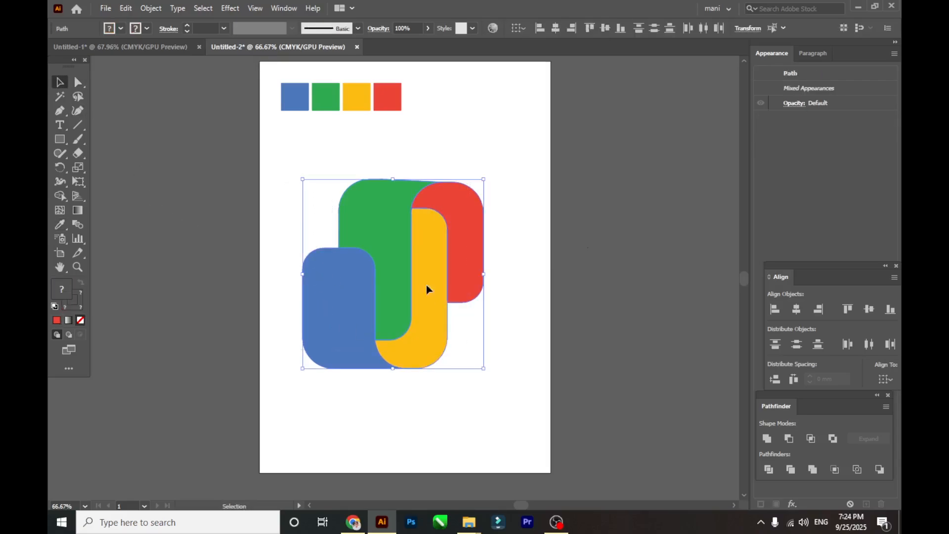
right_click(411, 232)
click(442, 304)
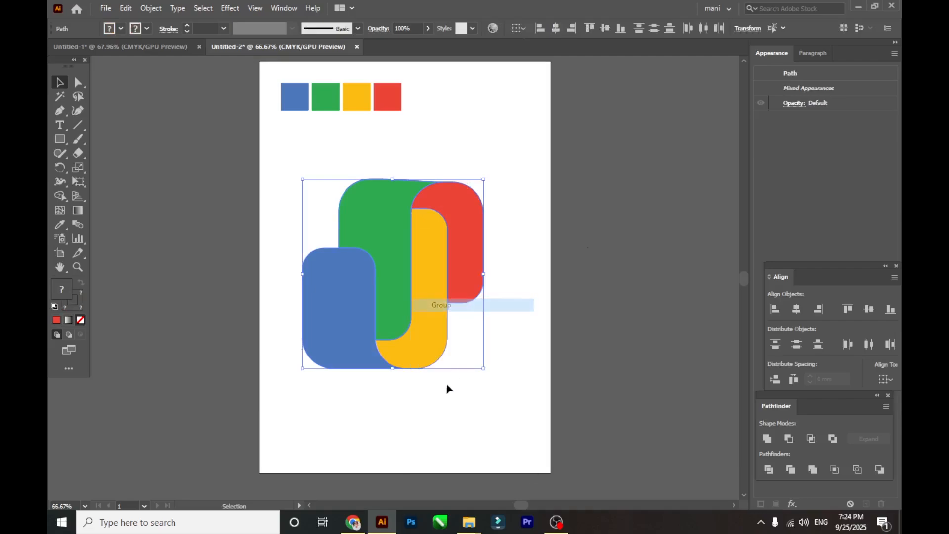
click(456, 366)
click(435, 340)
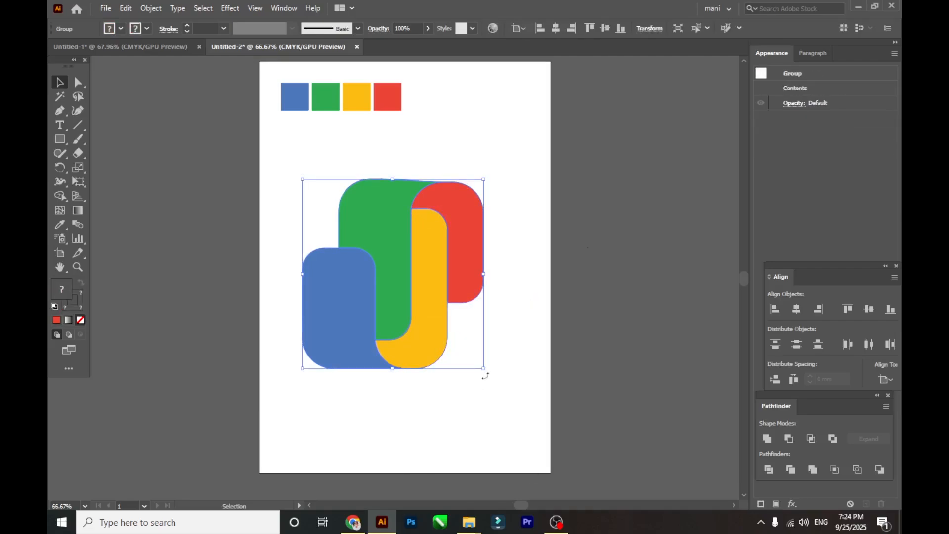
- Rotate the logo group slightly clockwise so it leans to the right, and move it up a little
drag(485, 375, 446, 388)
drag(444, 390, 446, 390)
drag(396, 340, 399, 327)
click(383, 404)
scroll(382, 412, down, 1)
scroll(383, 413, down, 1)
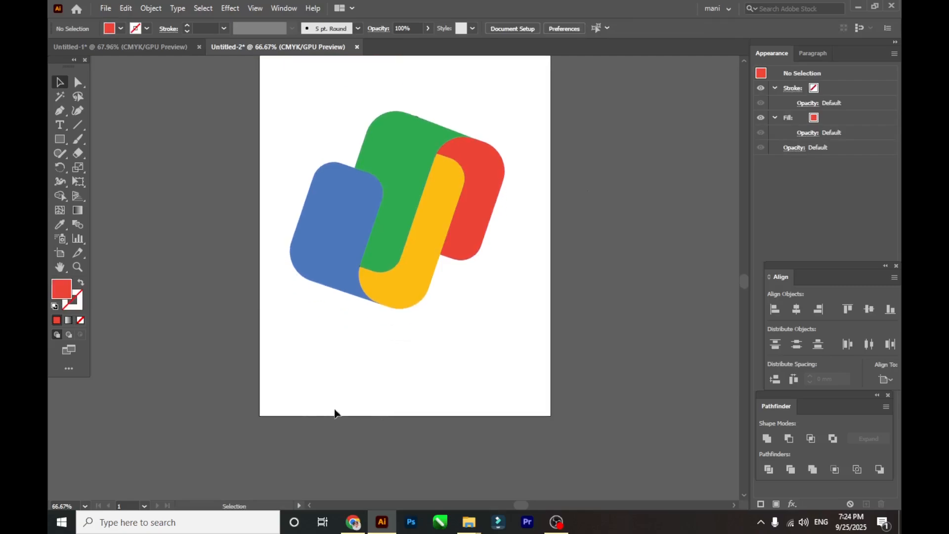
- Place a line of point text just under the logo and set its font size to 72 pt
click(60, 125)
click(327, 322)
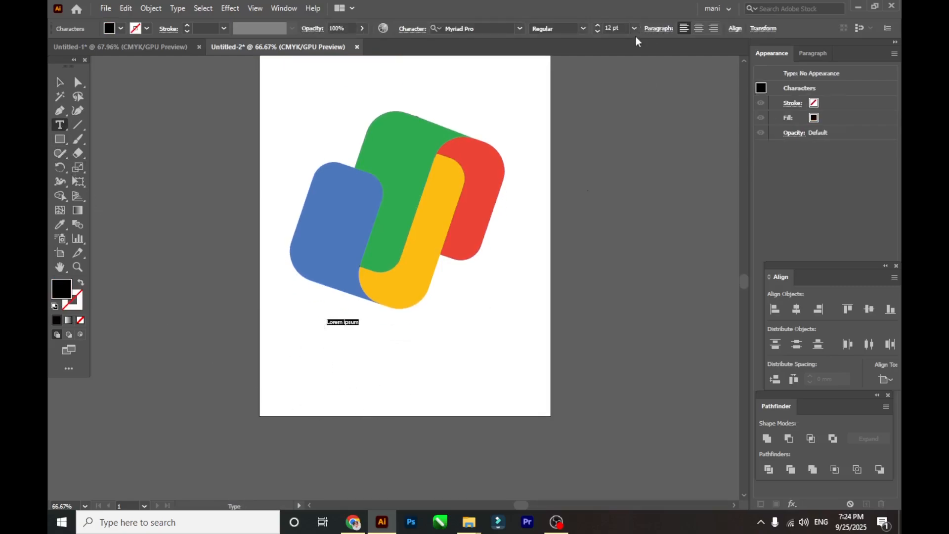
click(634, 28)
click(645, 246)
click(575, 320)
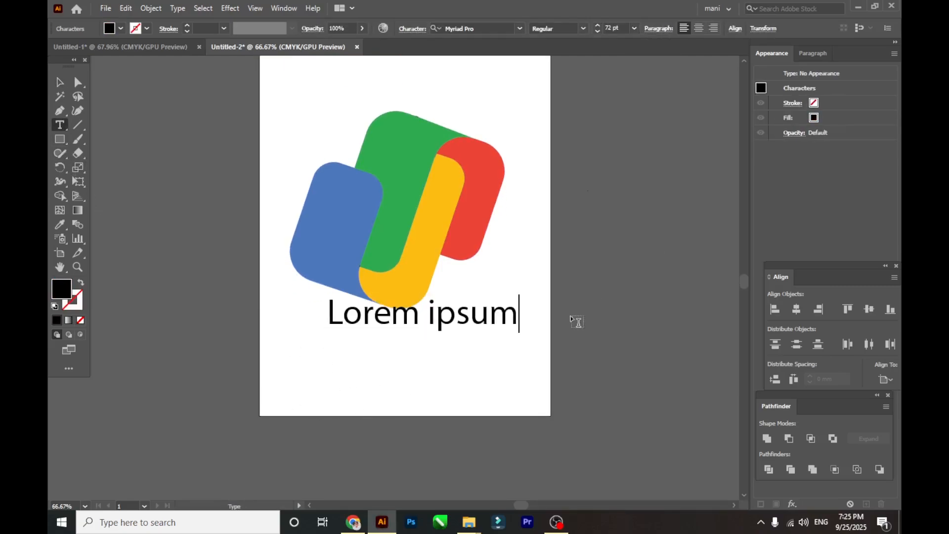
- Replace the placeholder text with "GPay" and position it centred just below the logo
drag(522, 318, 382, 339)
text(GPay)
key(Escape)
click(491, 333)
scroll(491, 332, up, 2)
scroll(437, 278, down, 1)
scroll(438, 279, up, 2)
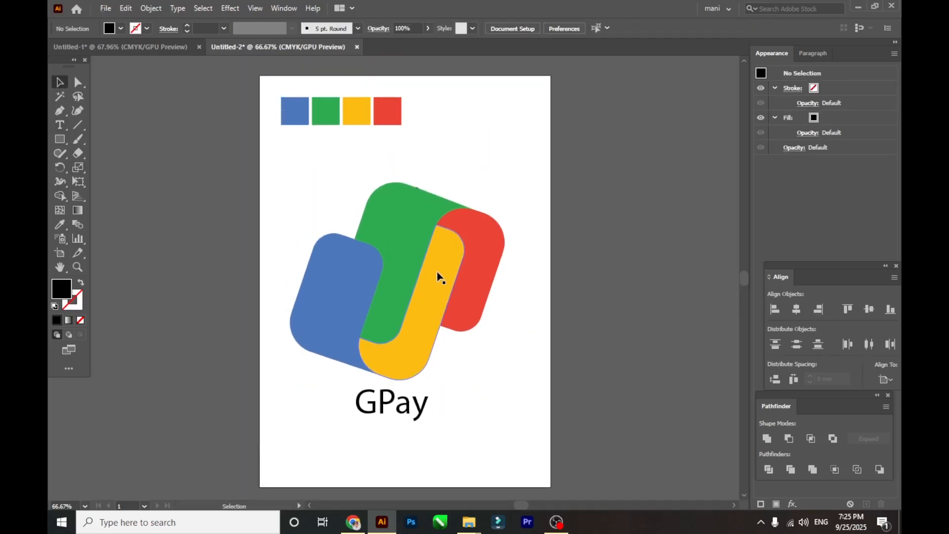
- Delete the four colour swatches above the logo
drag(271, 109, 428, 149)
key(Delete)
- Move the GPay text farther down to leave a wider gap beneath the logo
scroll(420, 414, down, 1)
drag(420, 393, 423, 402)
click(485, 396)
scroll(484, 396, down, 1)
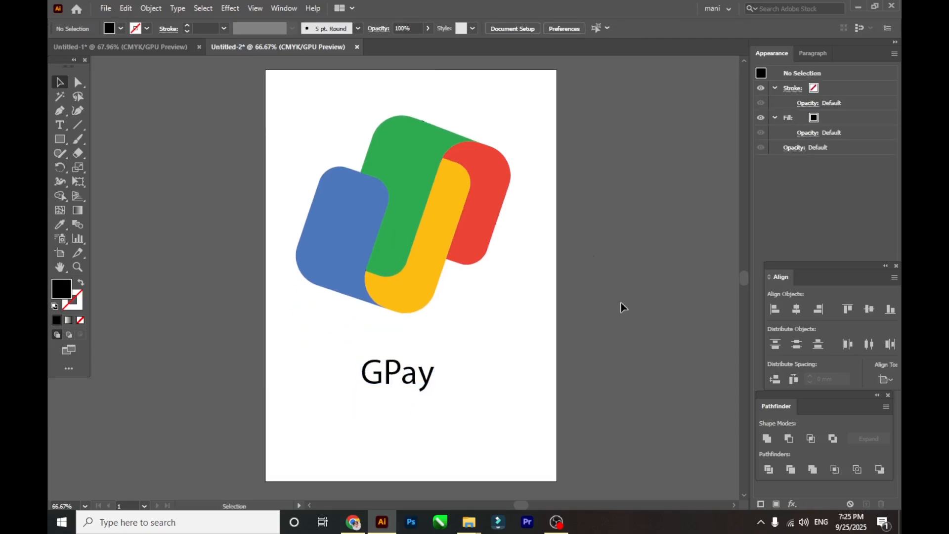